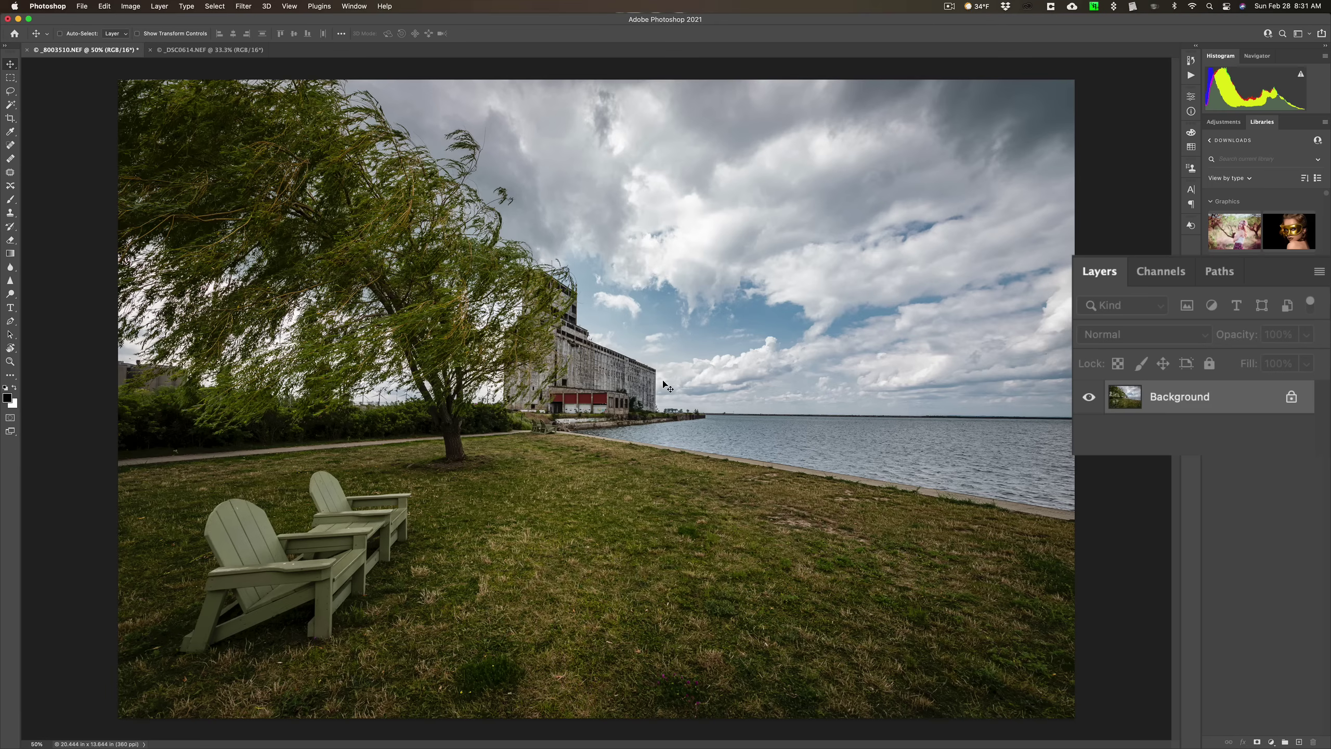
Duplicate the Background layer and hide the original Background.
{"action": "key", "text": "super+j"}
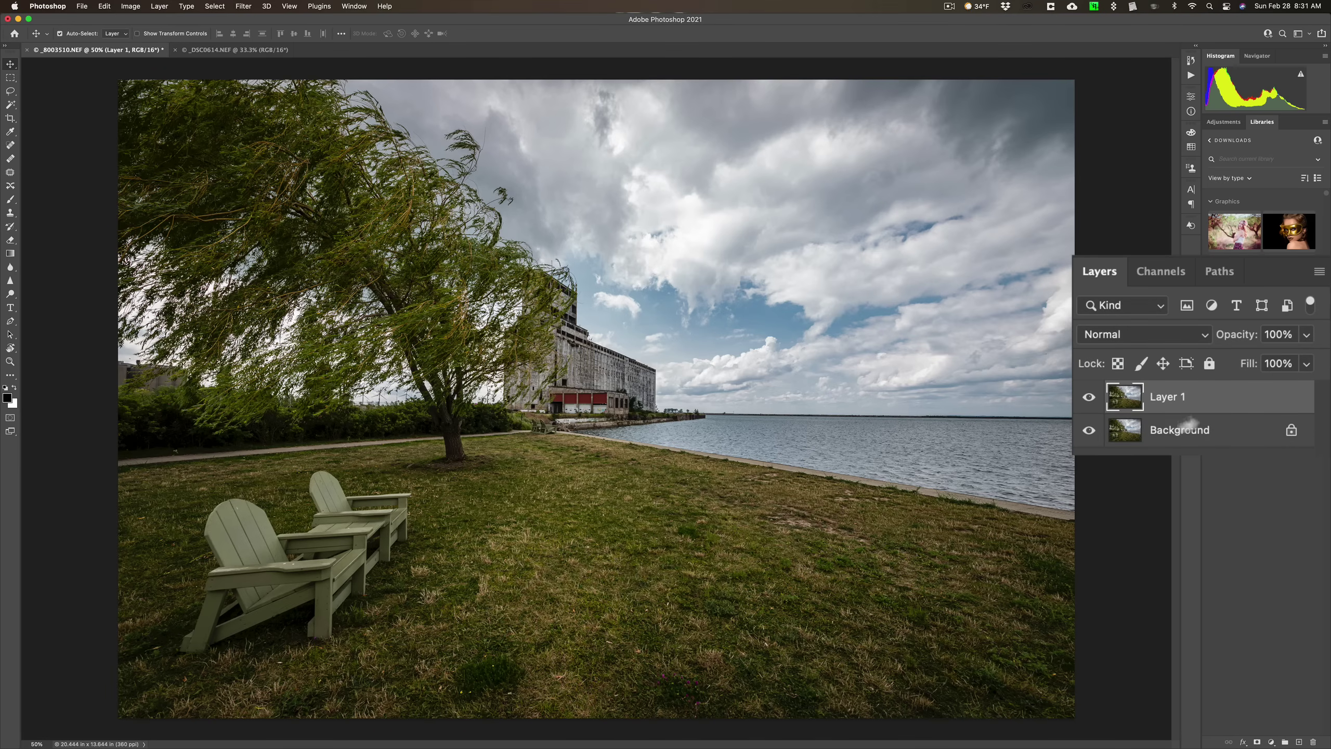
{"action": "left_click", "coordinate": [1089, 430]}
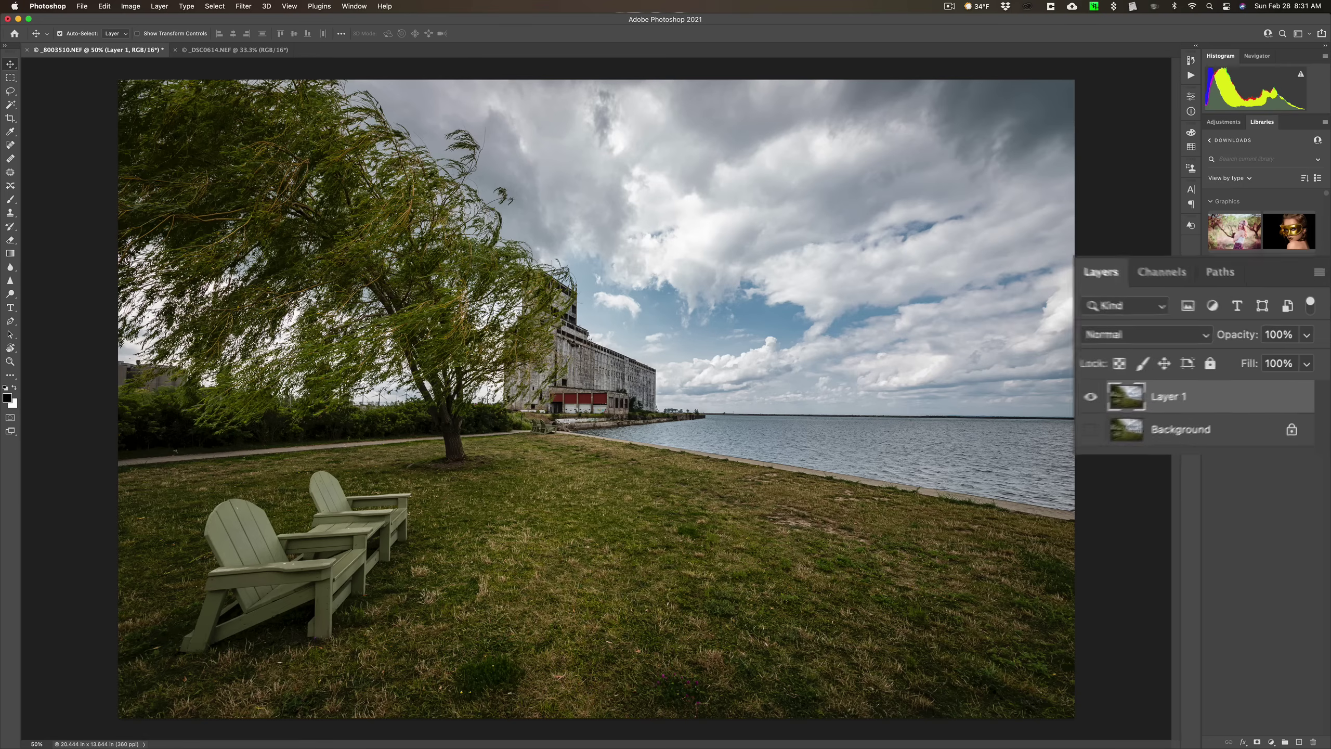
Apply the Adaptive Wide Angle filter to the duplicate layer with Auto correction and the scale at 100%.
{"action": "left_click", "coordinate": [206, 13]}
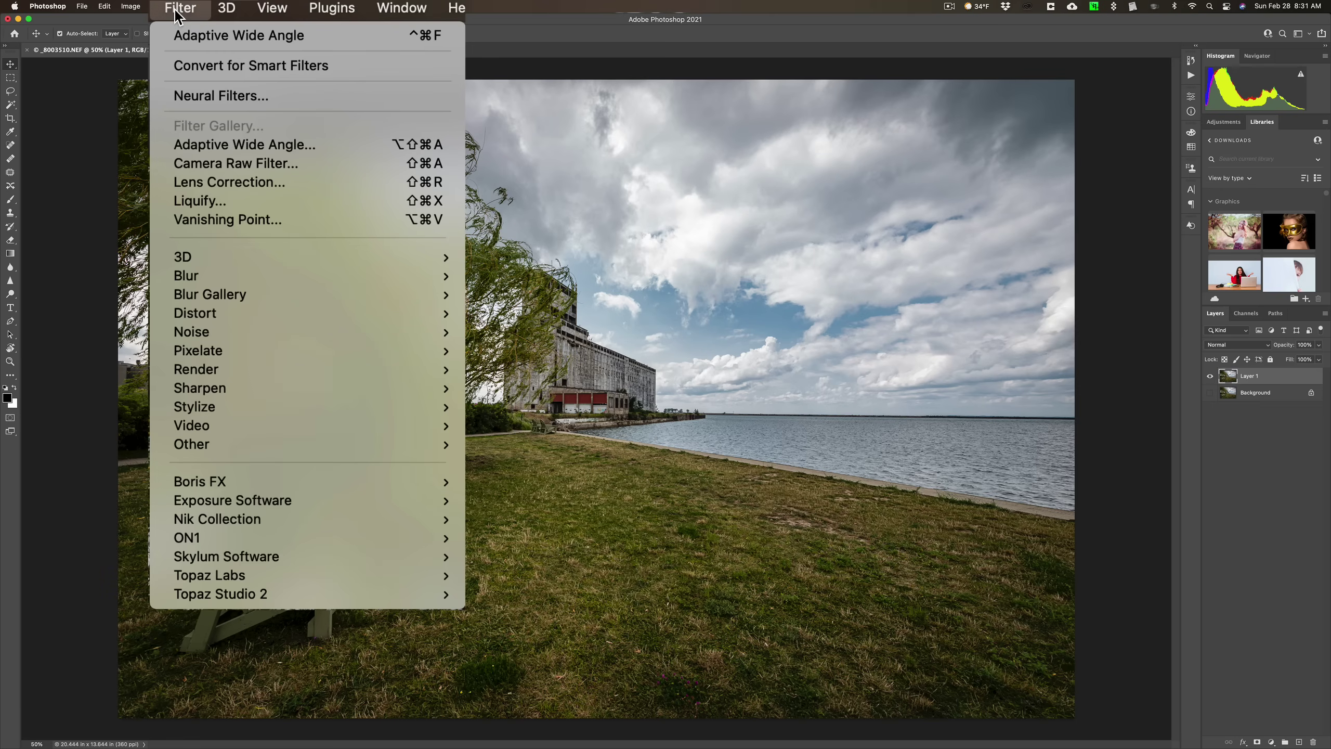
{"action": "left_click", "coordinate": [224, 145]}
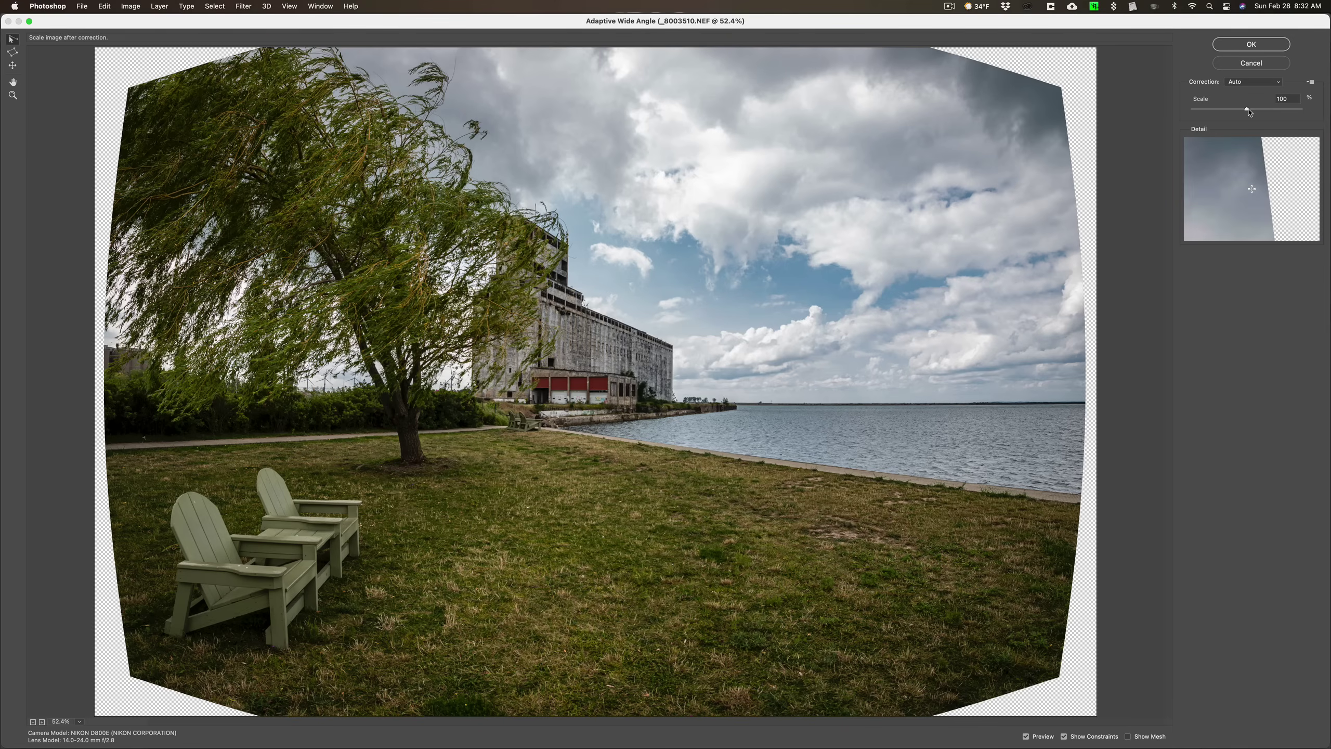
{"action": "left_click_drag", "start_coordinate": [1162, 164], "coordinate": [1192, 164]}
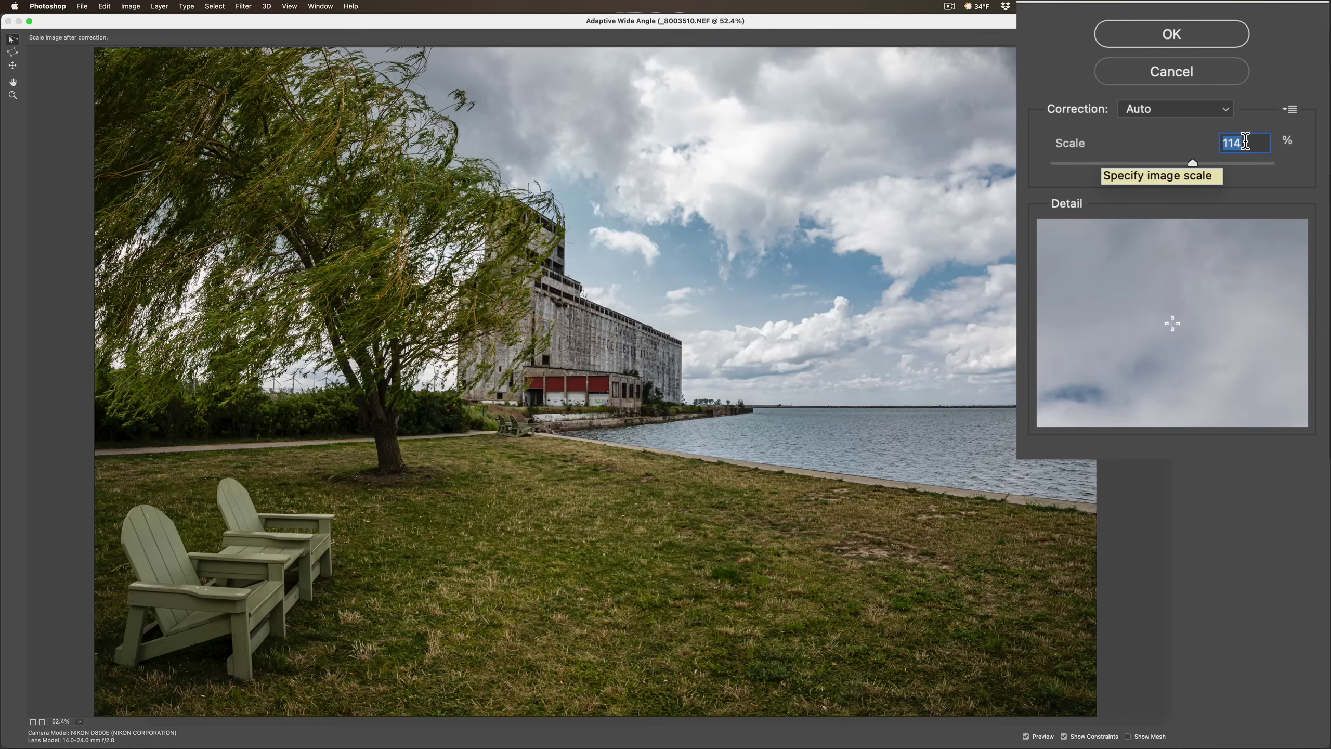
{"action": "type", "text": "100"}
{"action": "left_click", "coordinate": [1047, 150]}
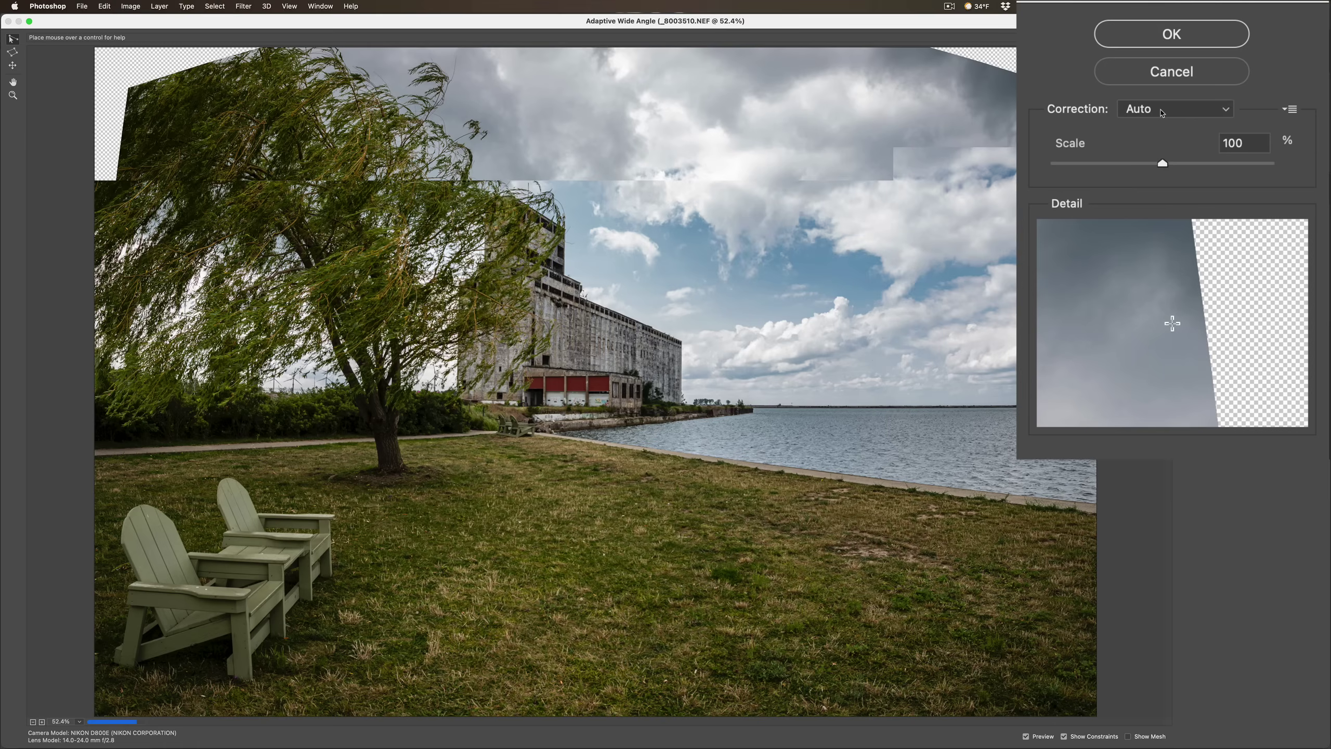
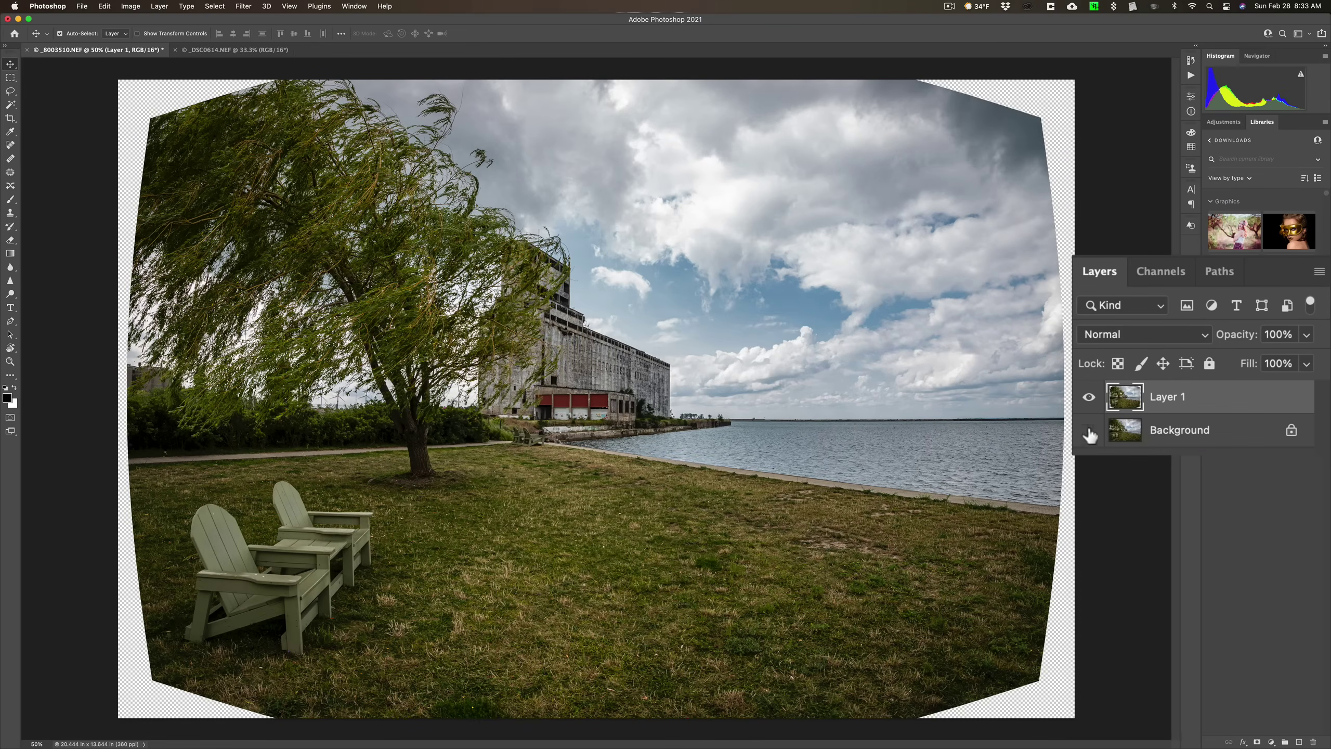
{"action": "left_click", "coordinate": [1089, 434]}
{"action": "left_click", "coordinate": [1088, 435]}
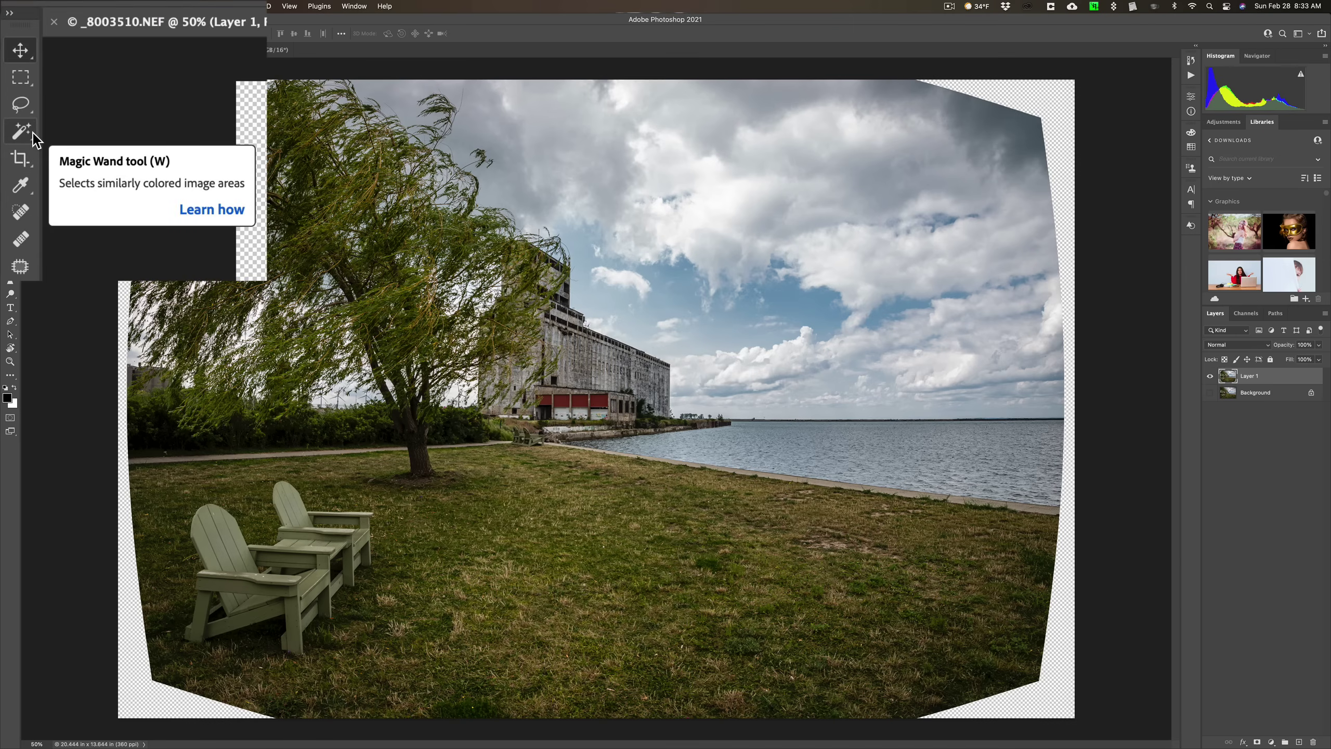
Select the transparent border areas around the corrected photo with the Magic Wand tool.
{"action": "left_click", "coordinate": [32, 132]}
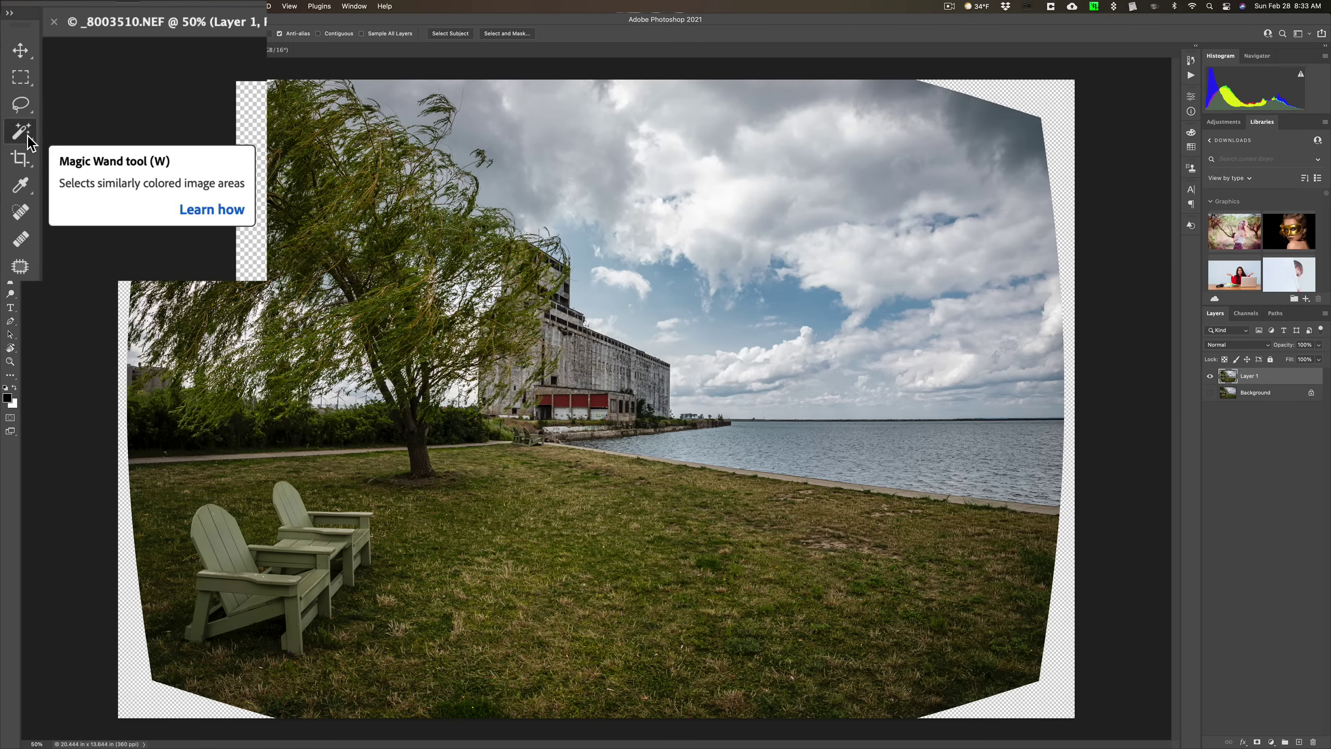
{"action": "left_click", "coordinate": [30, 141]}
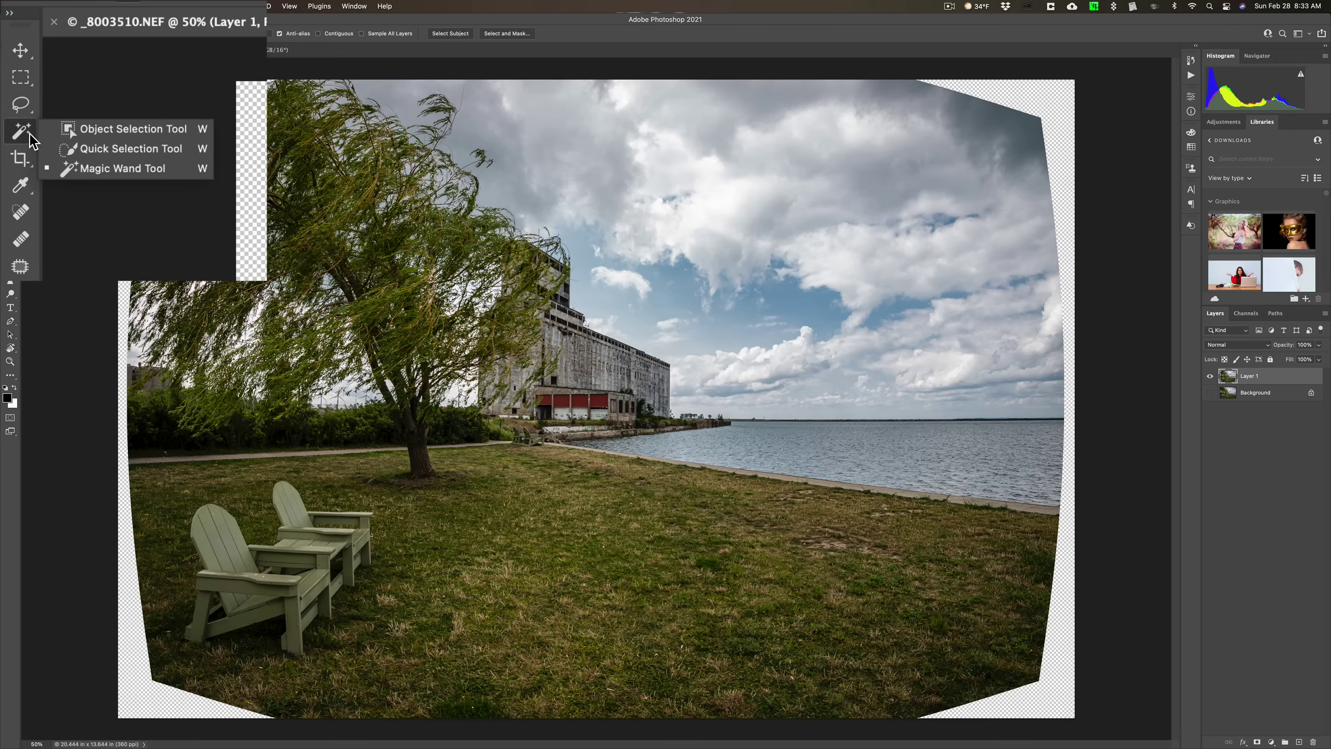
{"action": "left_click", "coordinate": [98, 168]}
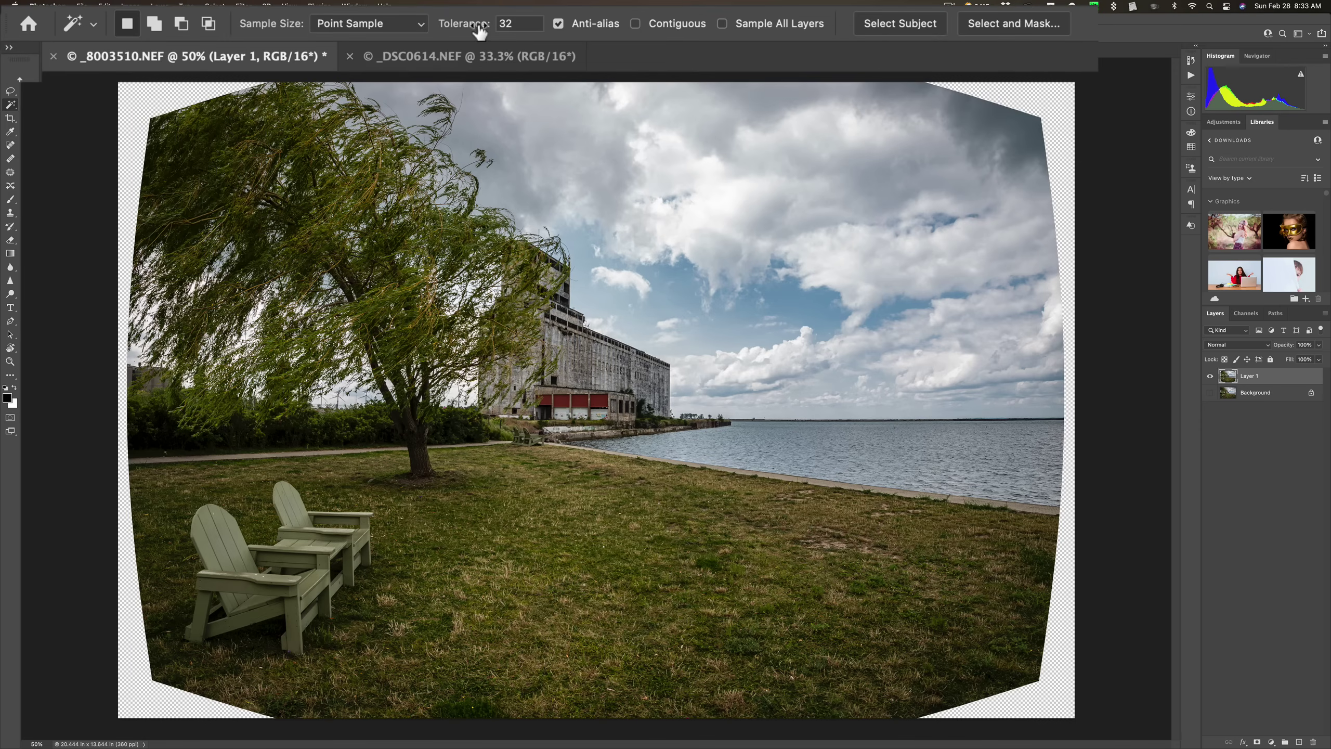
{"action": "left_click", "coordinate": [151, 94]}
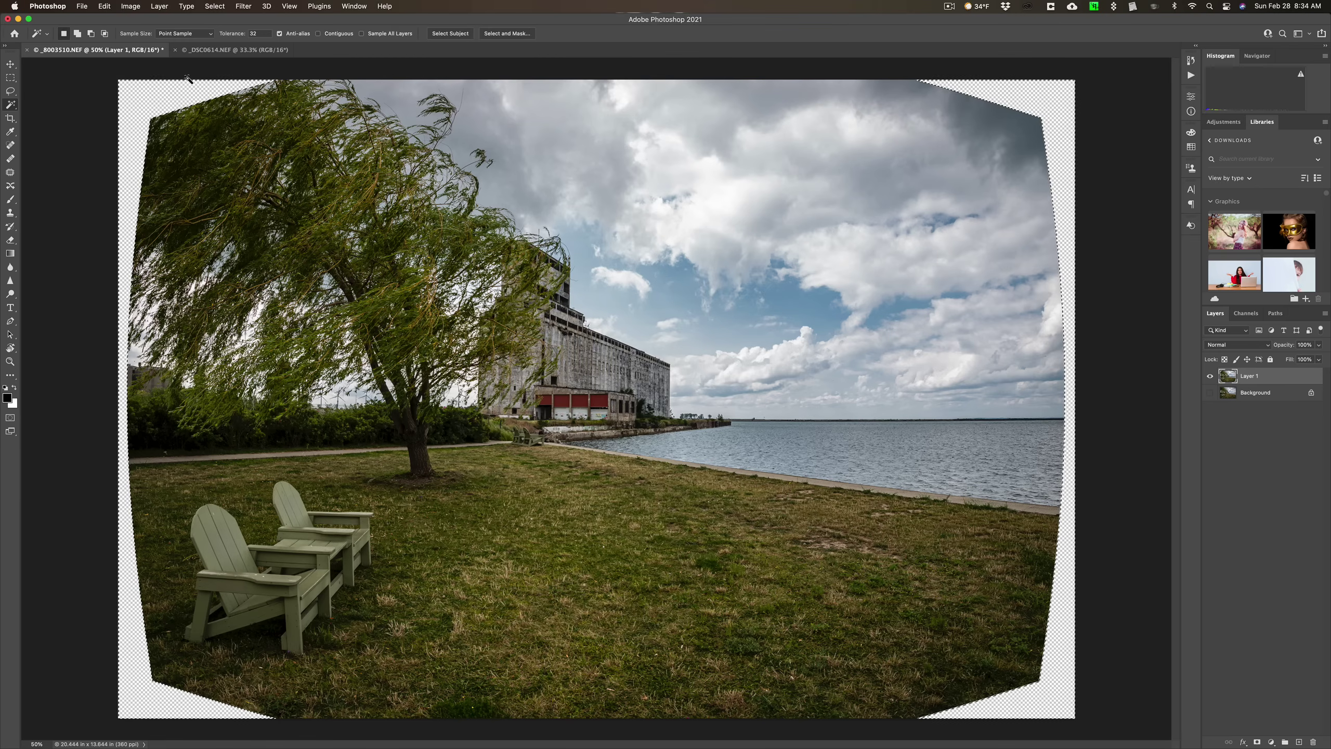
Expand the transparent-border selection by 3 pixels.
{"action": "left_click", "coordinate": [131, 11]}
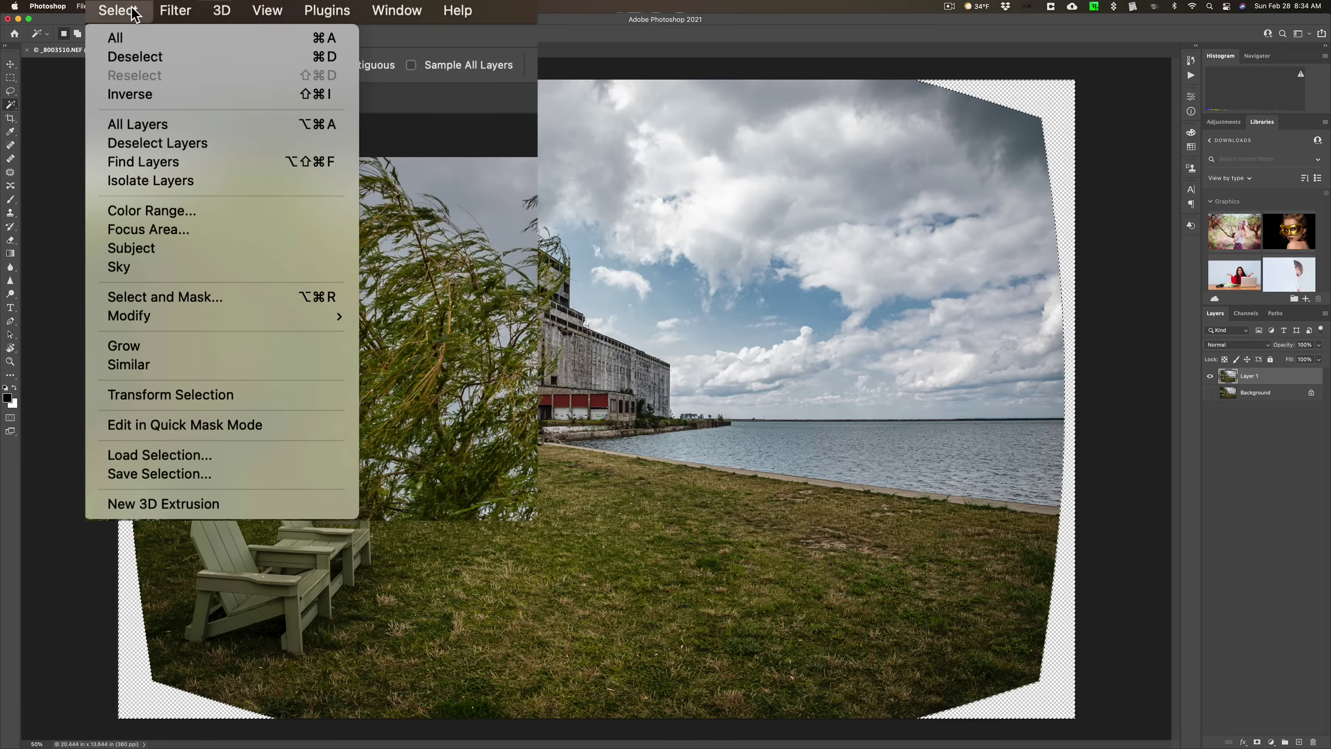
{"action": "mouse_move", "coordinate": [270, 313]}
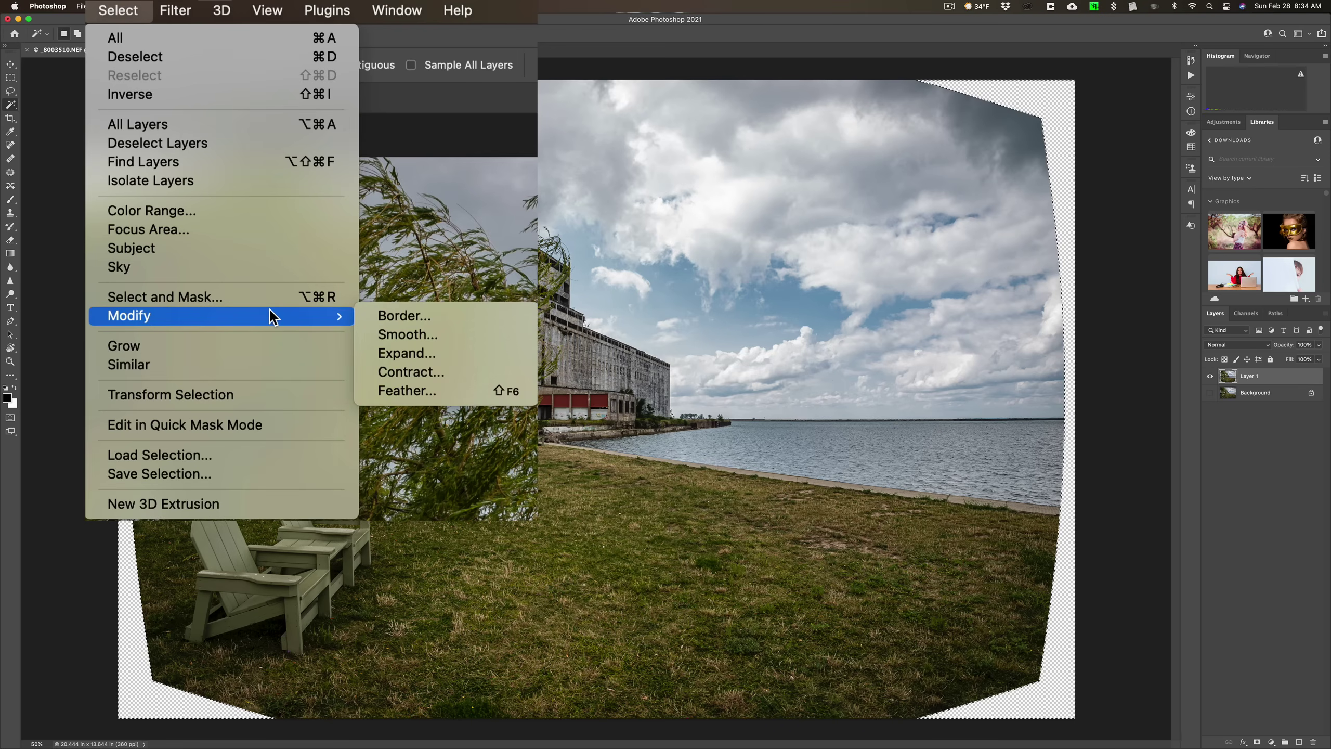
{"action": "left_click", "coordinate": [390, 353]}
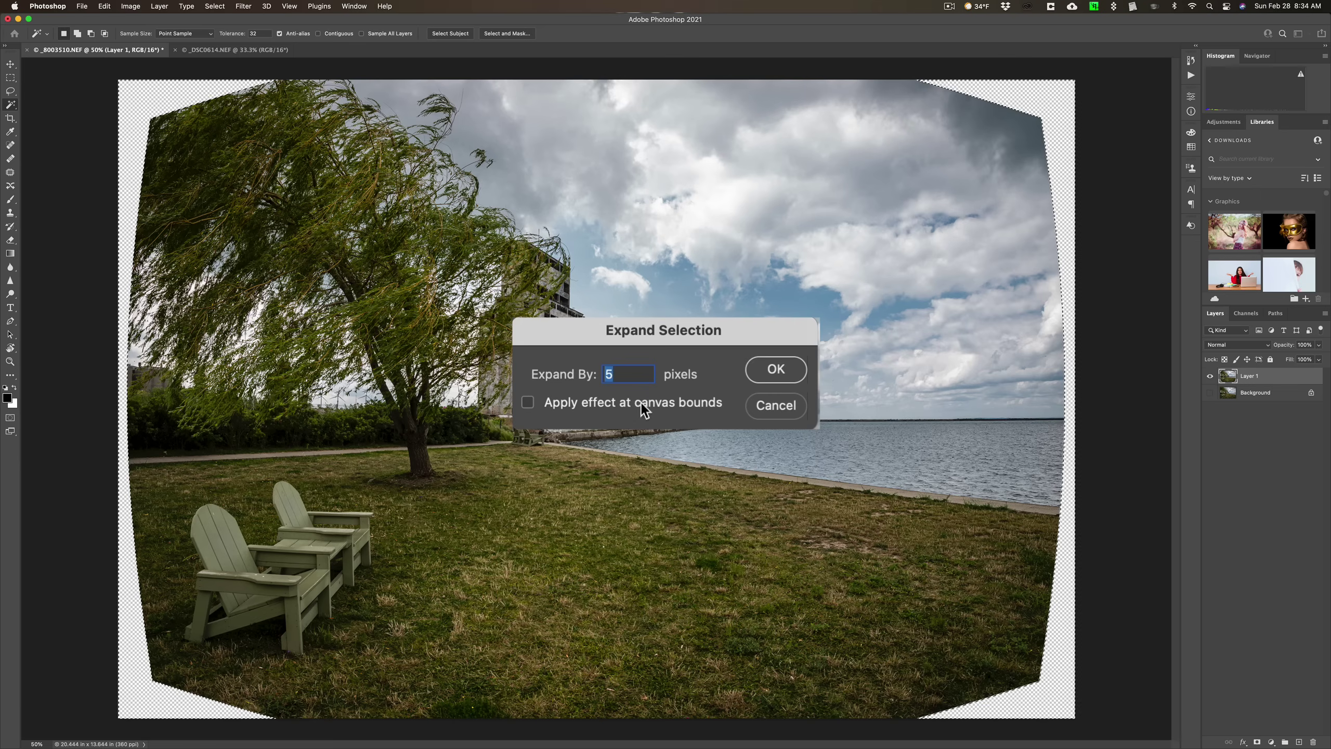
{"action": "type", "text": "3"}
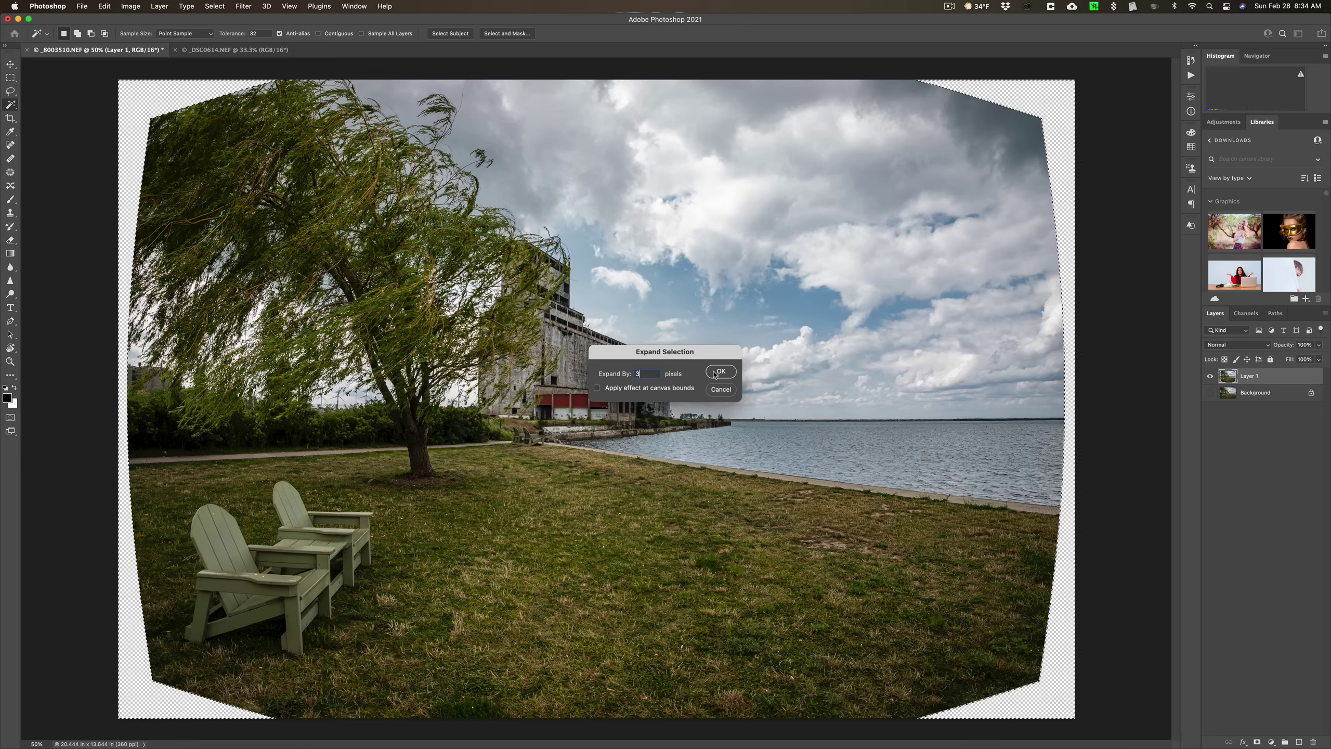
{"action": "left_click", "coordinate": [719, 372]}
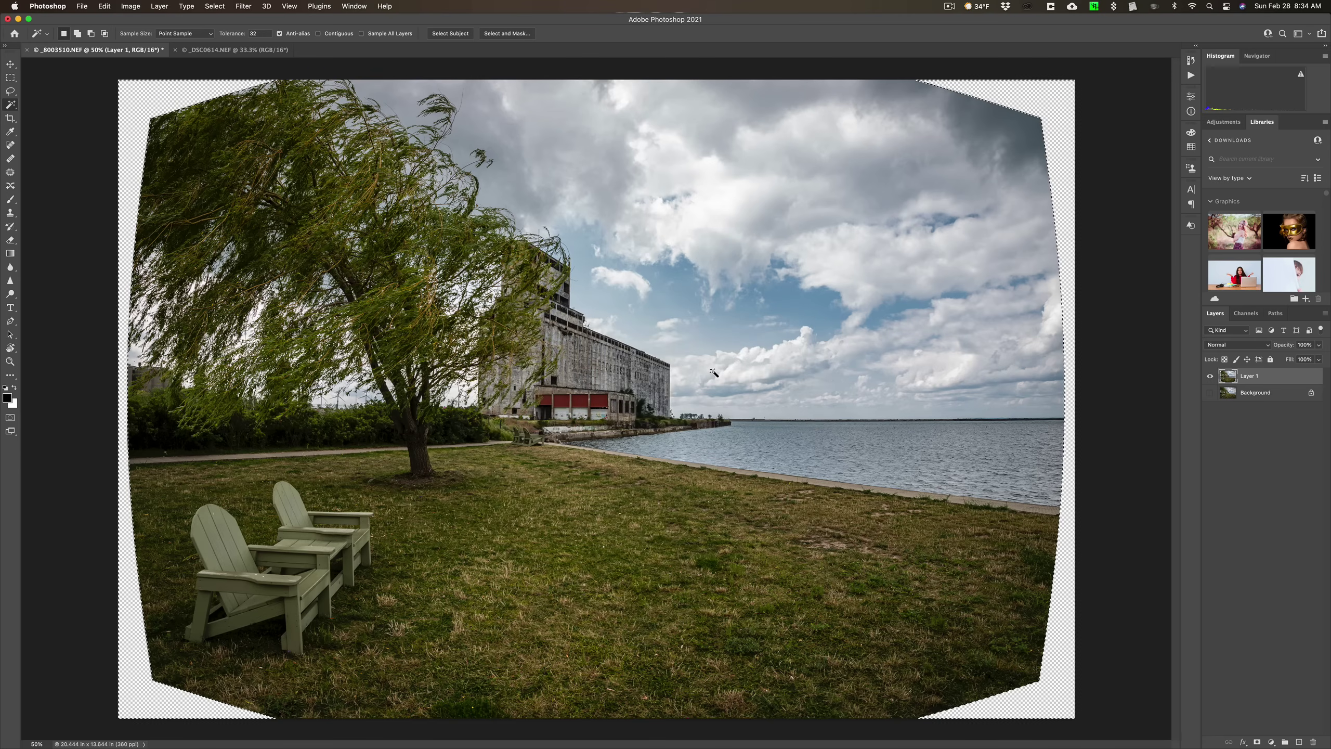
Fill the selected border with Content-Aware contents, using Color Adaptation, Normal mode and 100% opacity.
{"action": "left_click", "coordinate": [103, 6]}
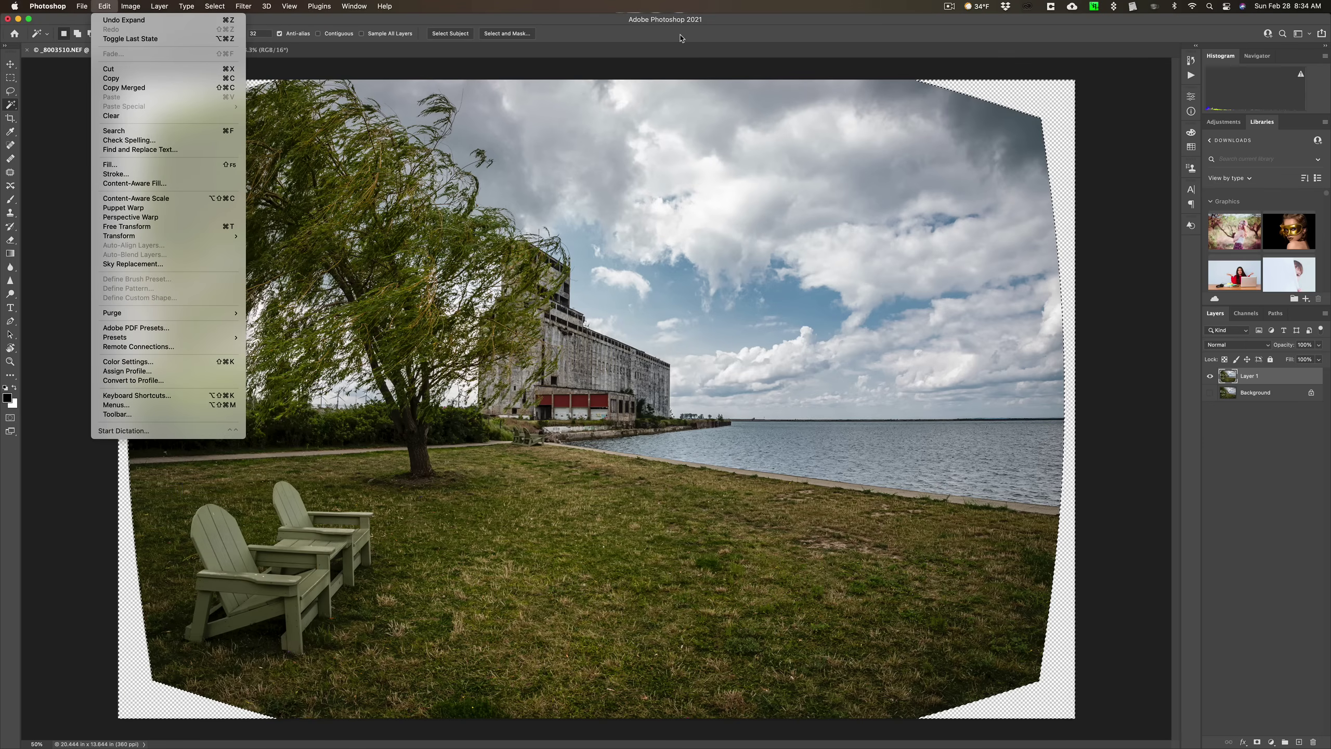
{"action": "key", "text": "Escape"}
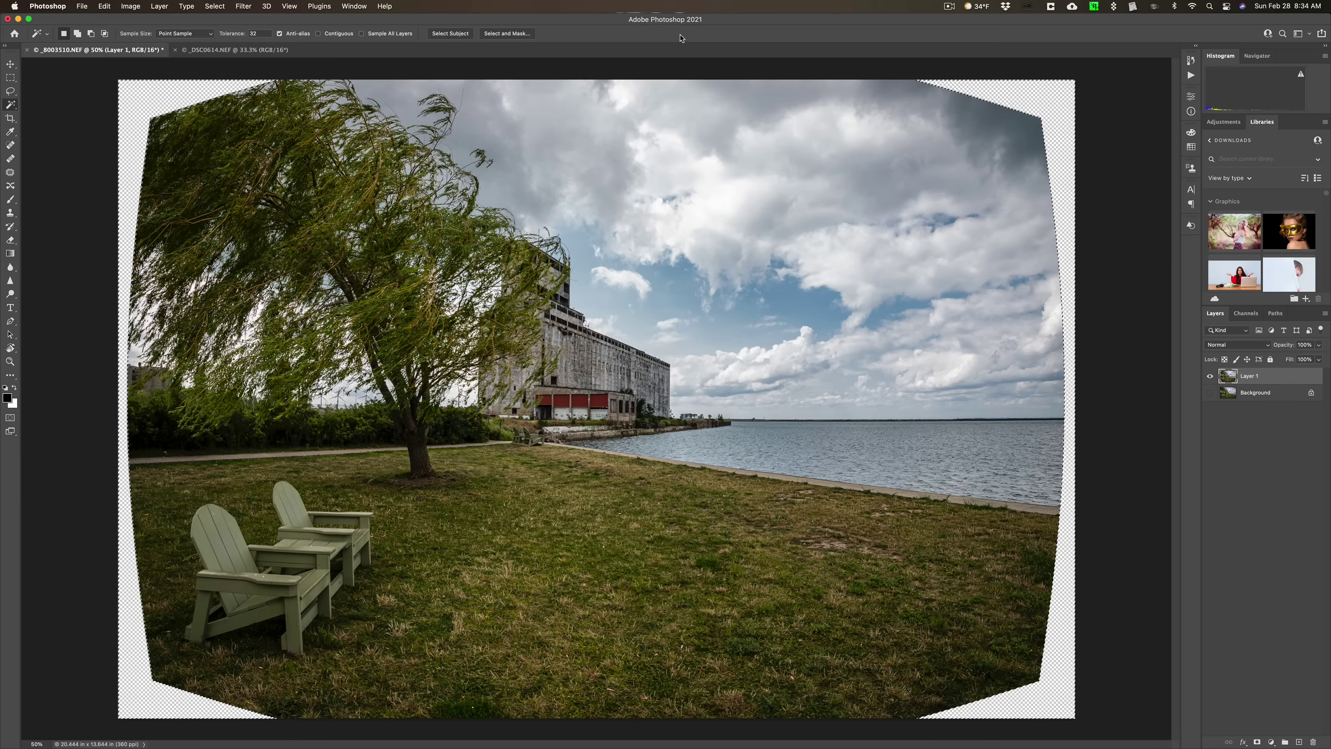
{"action": "key", "text": "shift+BackSpace"}
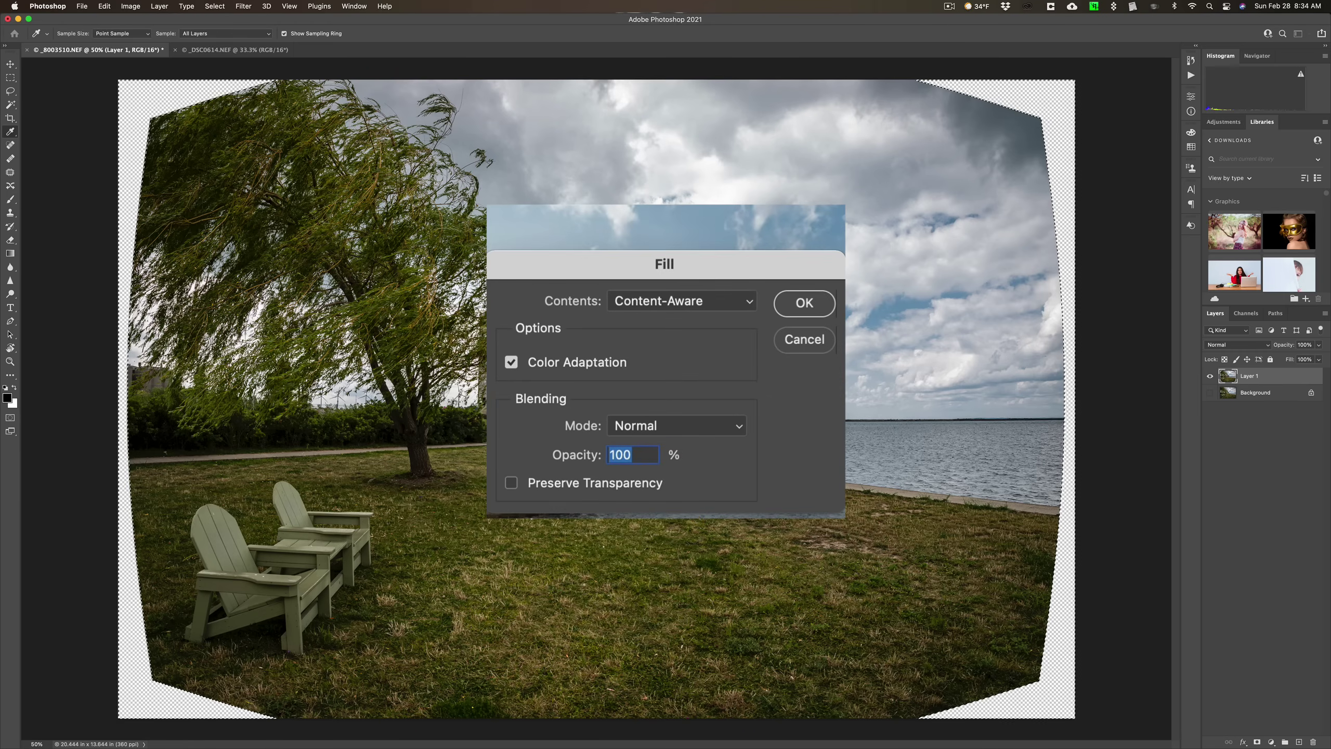
{"action": "left_click", "coordinate": [712, 307]}
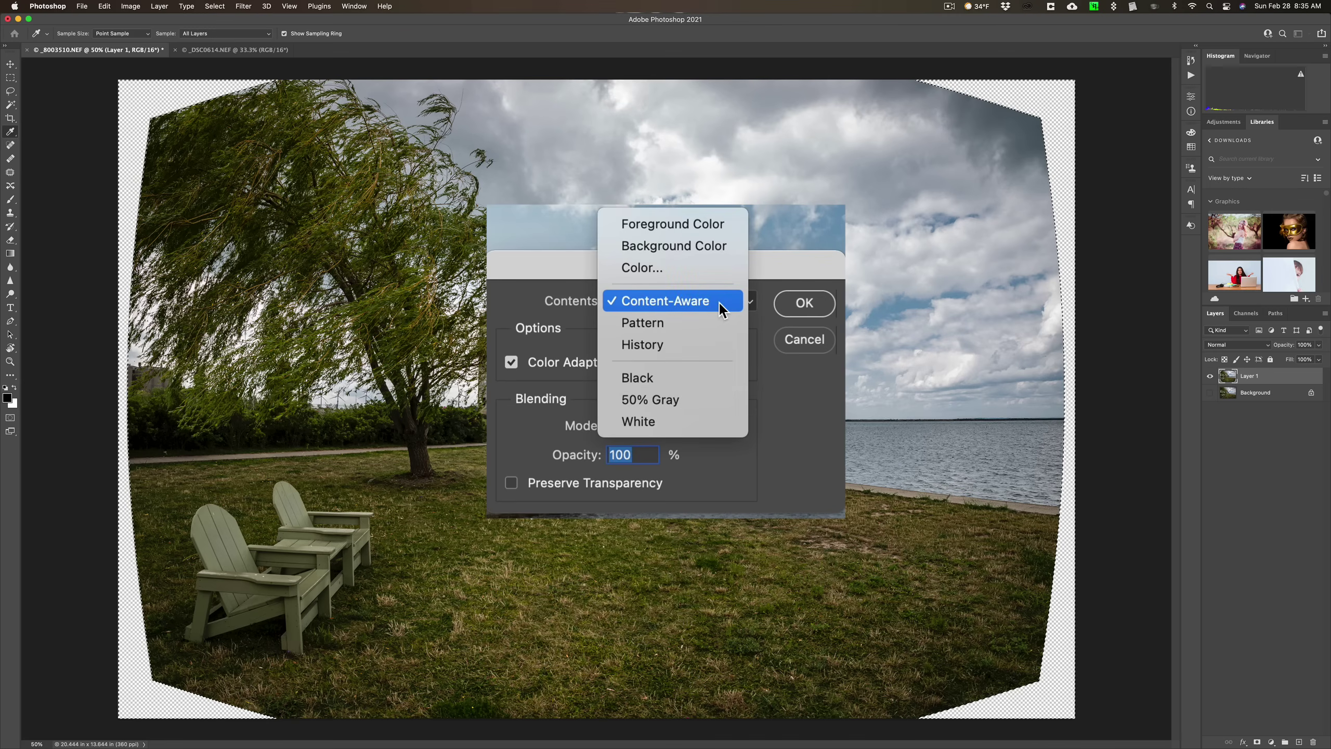
{"action": "left_click", "coordinate": [723, 311]}
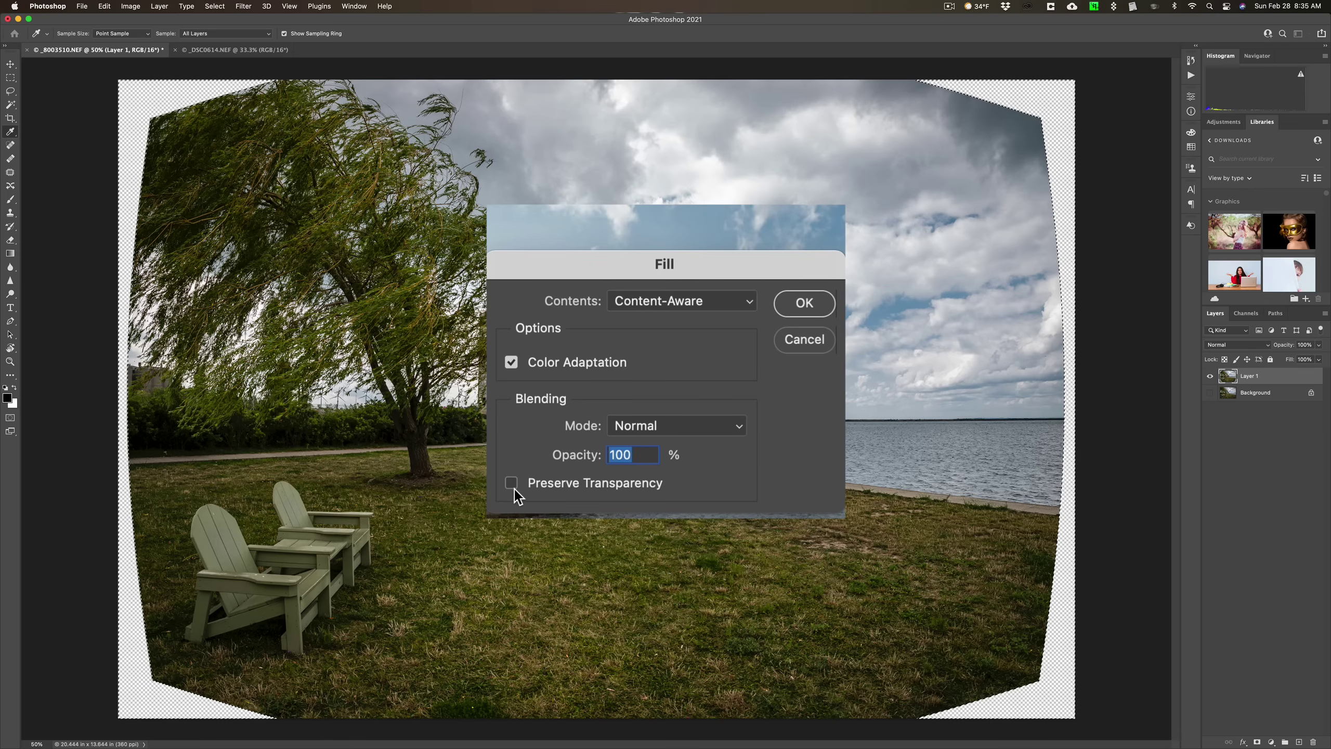
{"action": "left_click", "coordinate": [799, 305]}
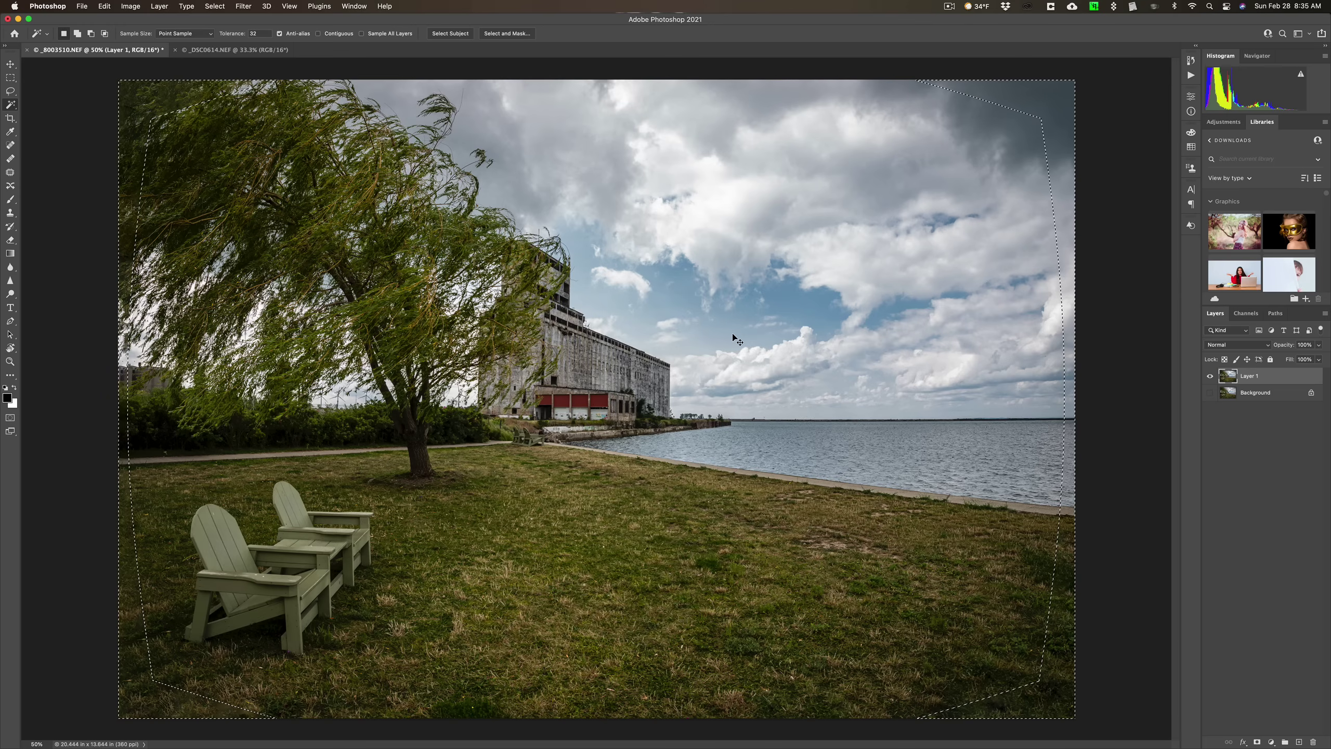
Deselect the border and compare the corrected layer with the original Background, leaving the corrected layer shown.
{"action": "key", "text": "super+d"}
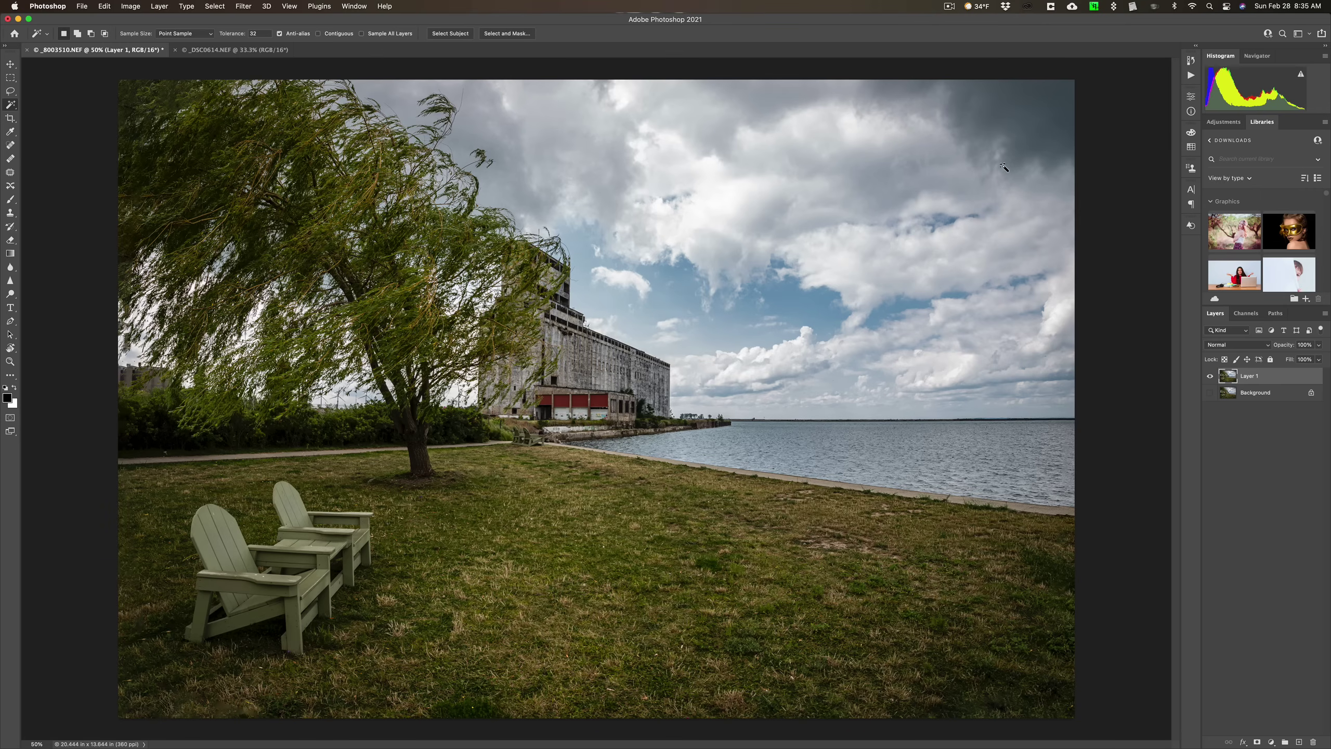
{"action": "left_click", "coordinate": [1210, 392], "text": "alt"}
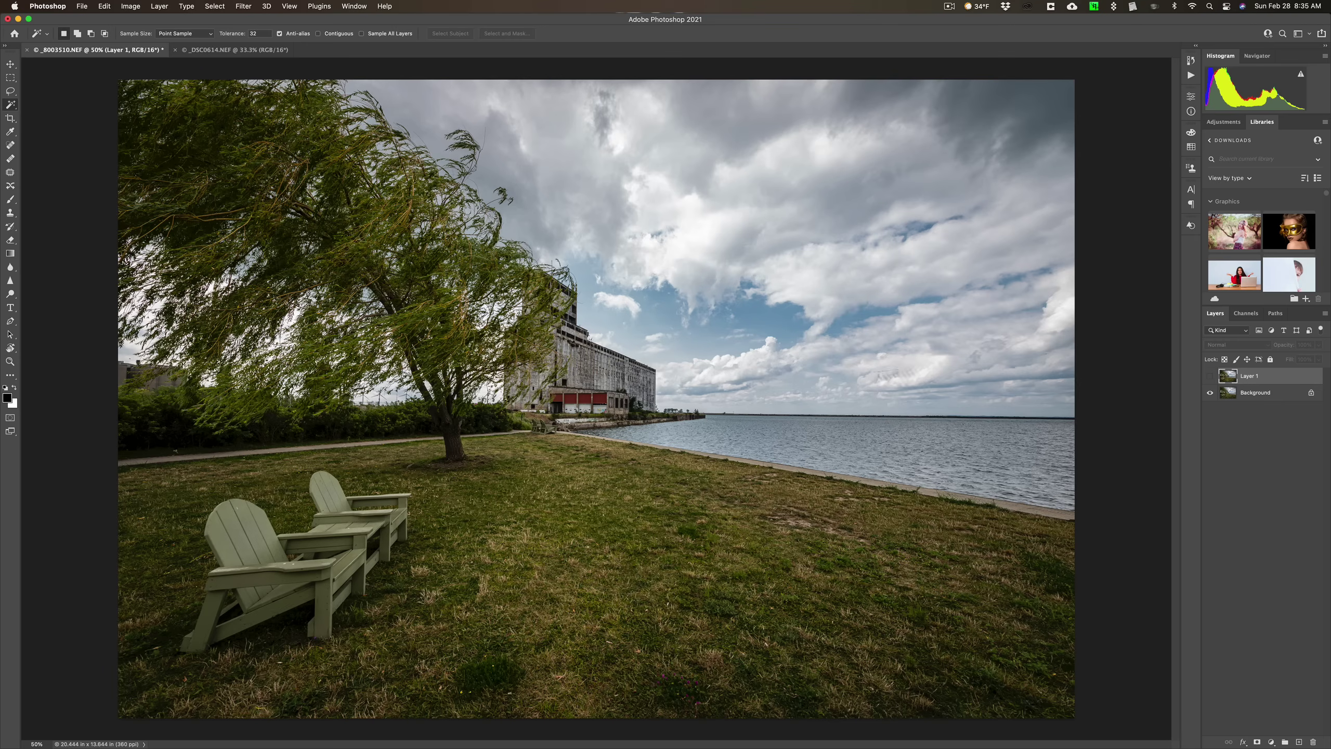
{"action": "left_click", "coordinate": [1210, 377], "text": "alt"}
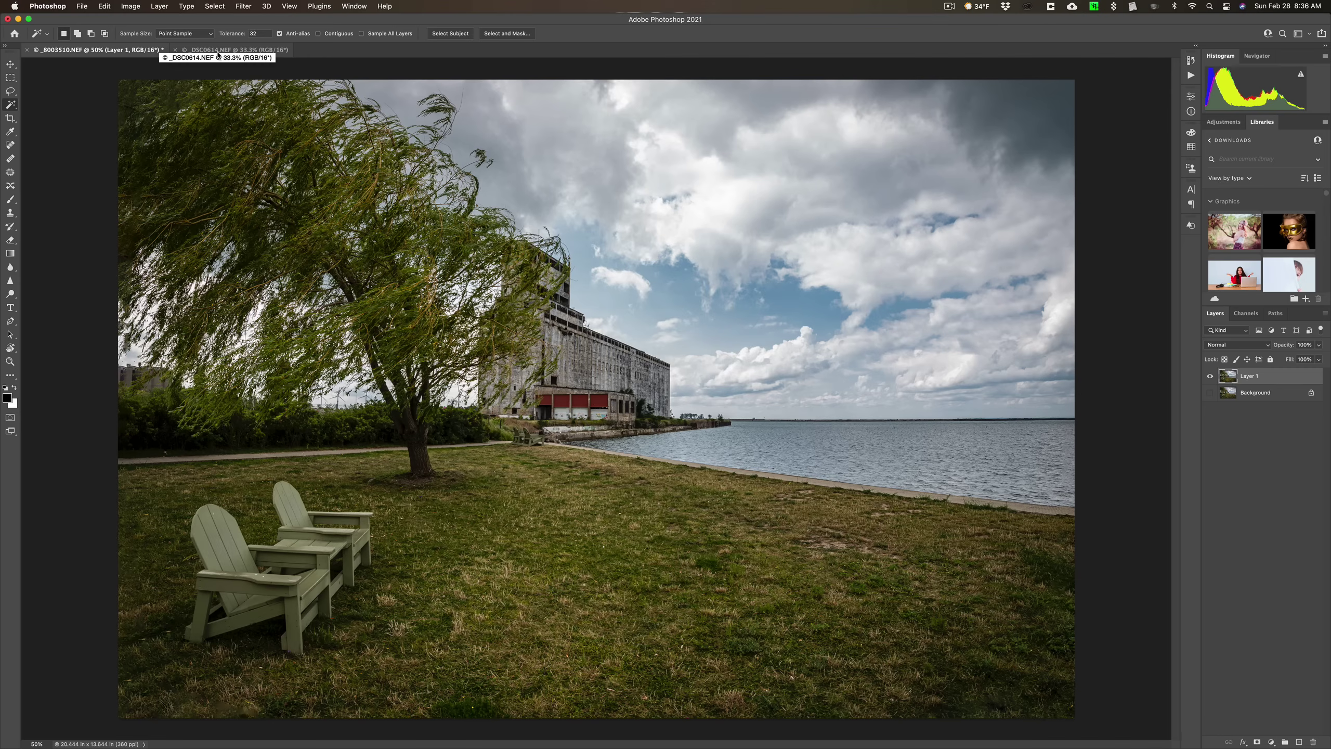
In the _DSC0614.NEF document, duplicate the Background layer and hide the original.
{"action": "left_click", "coordinate": [218, 51]}
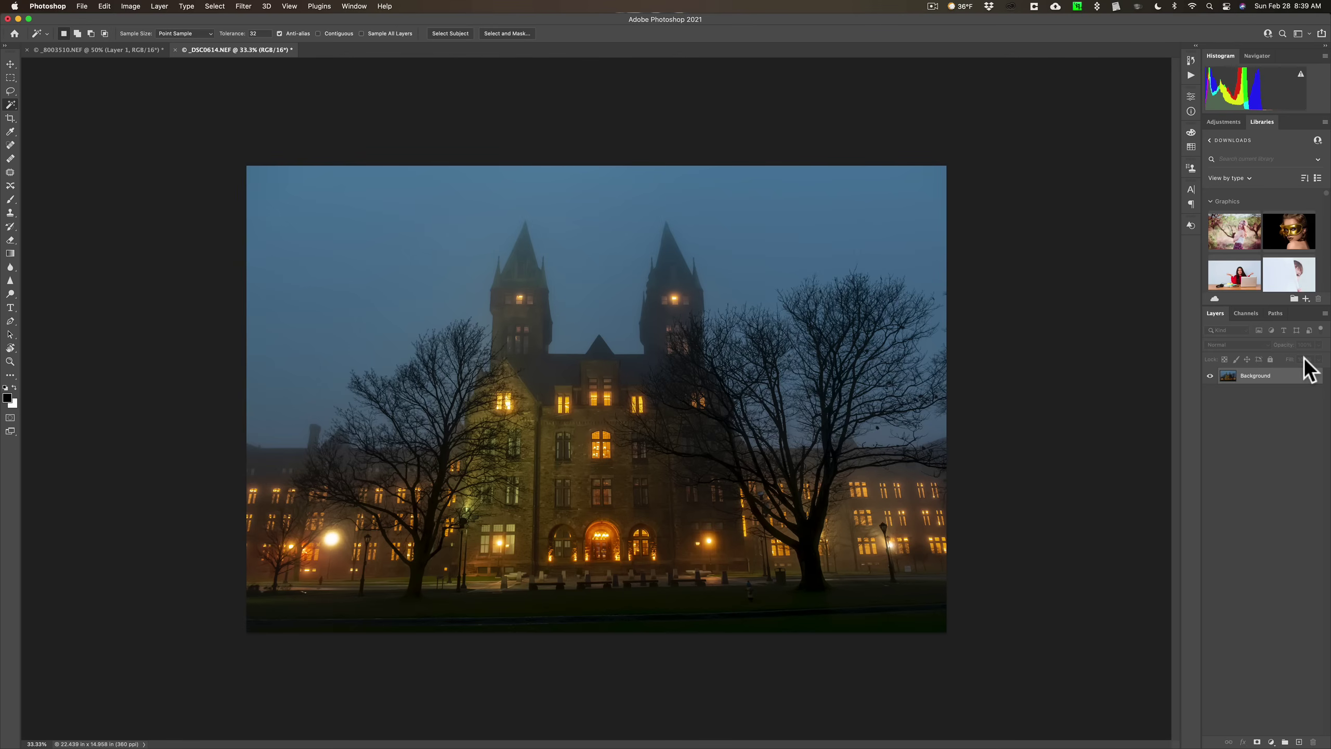
{"action": "key", "text": "super+j"}
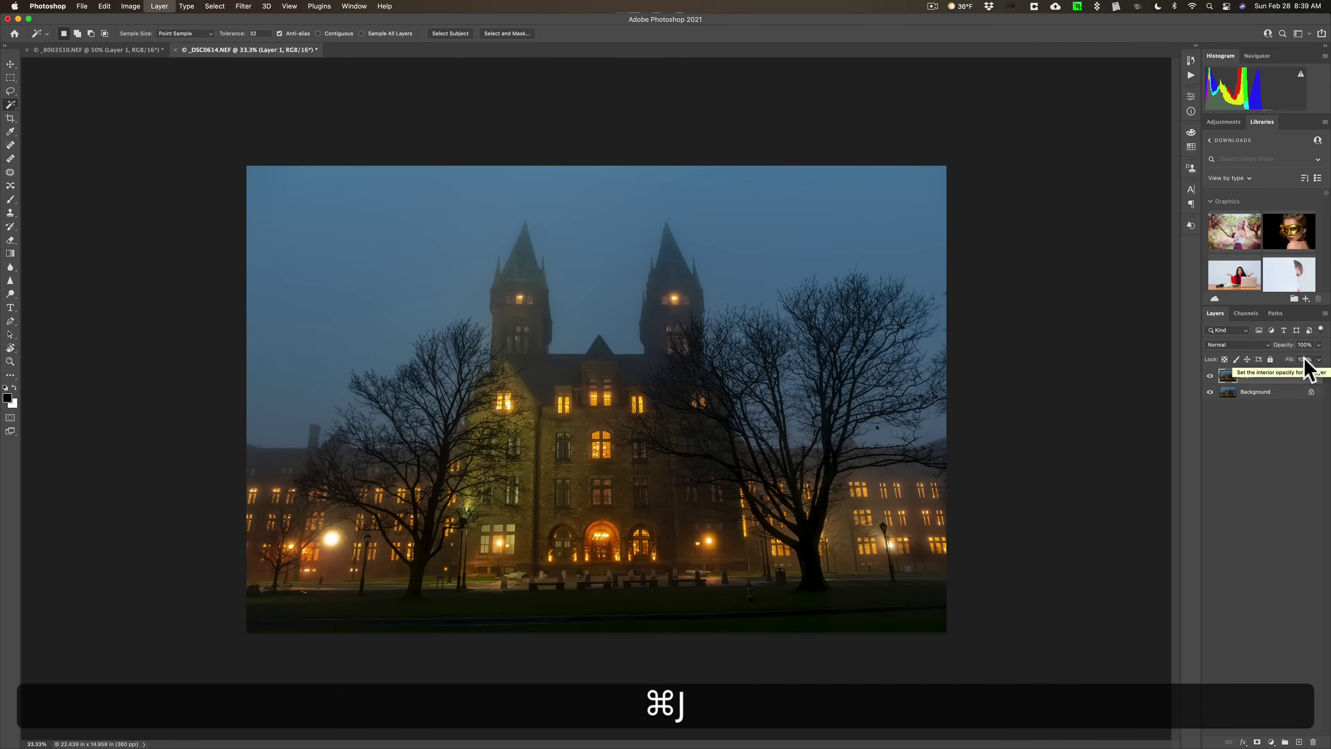
{"action": "left_click", "coordinate": [1210, 392]}
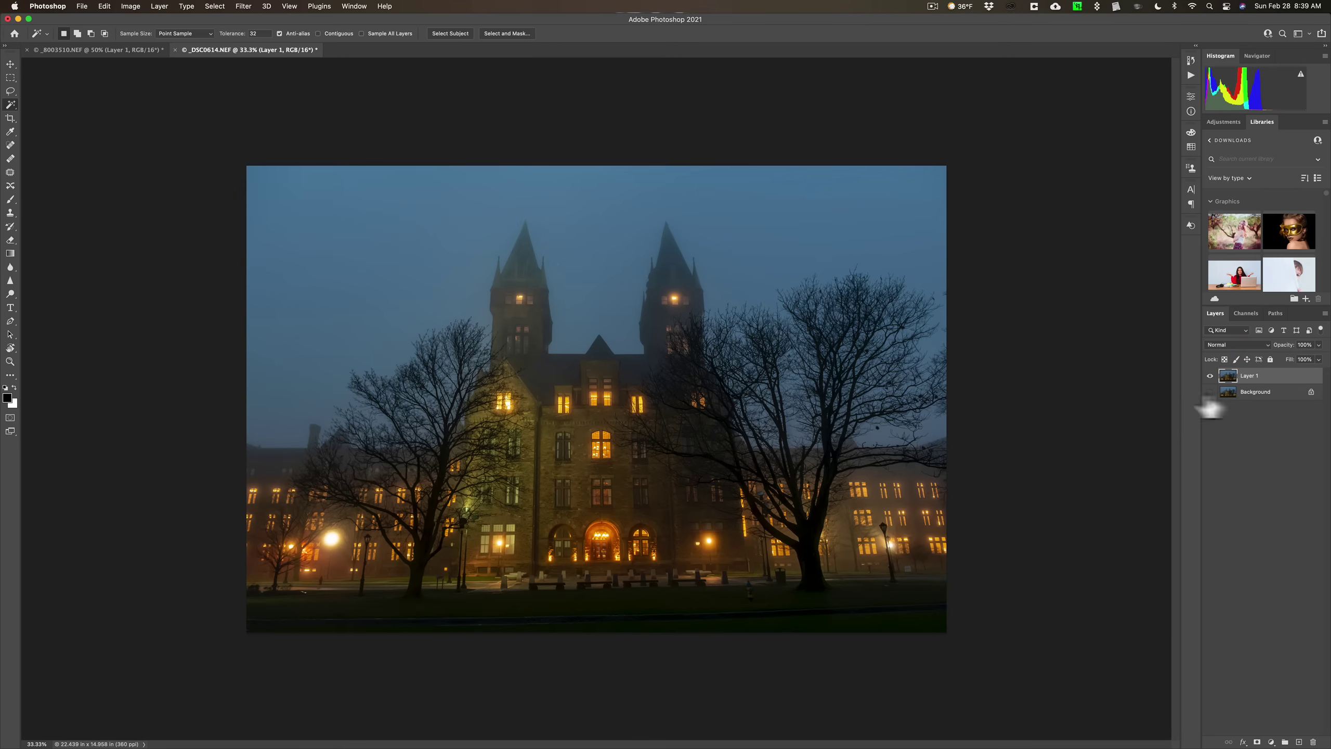
Open Adaptive Wide Angle on the duplicate layer and draw straightening constraints along the lawn's edge and across the side wings' rooflines.
{"action": "left_click", "coordinate": [242, 6]}
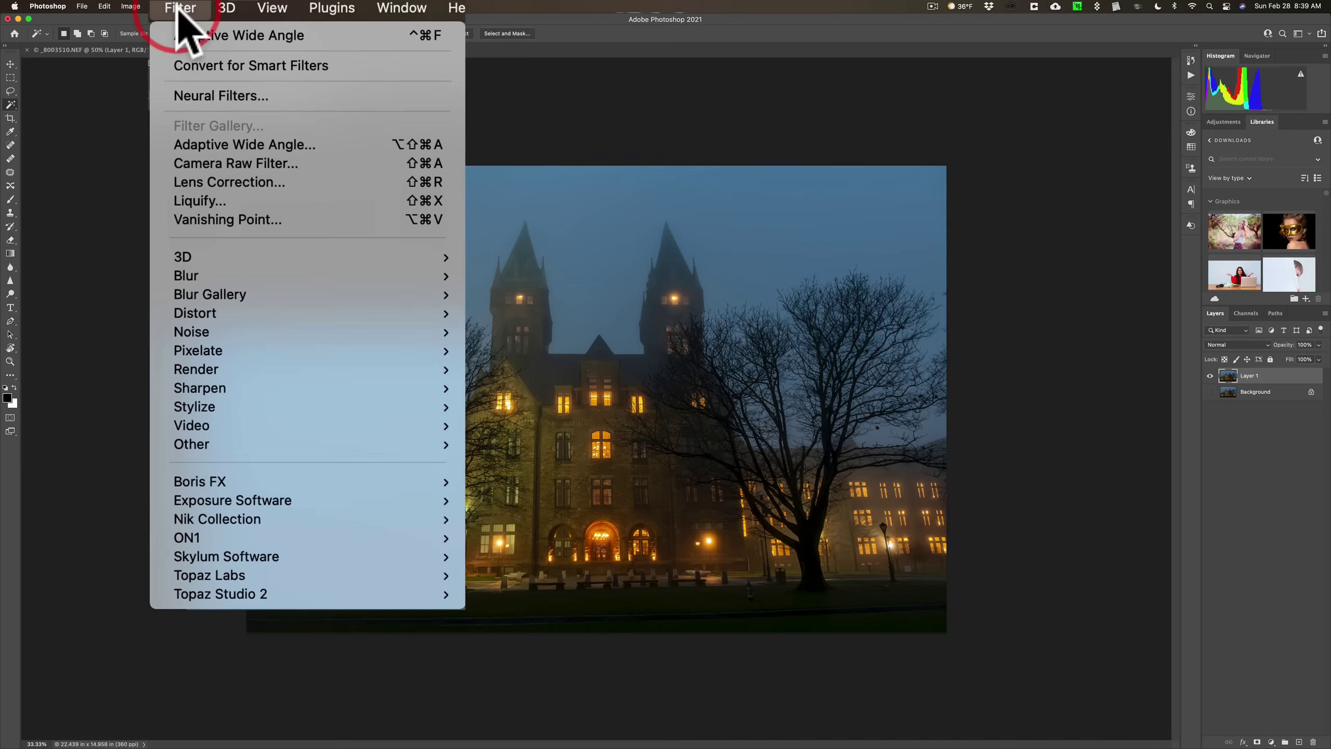
{"action": "left_click", "coordinate": [230, 144]}
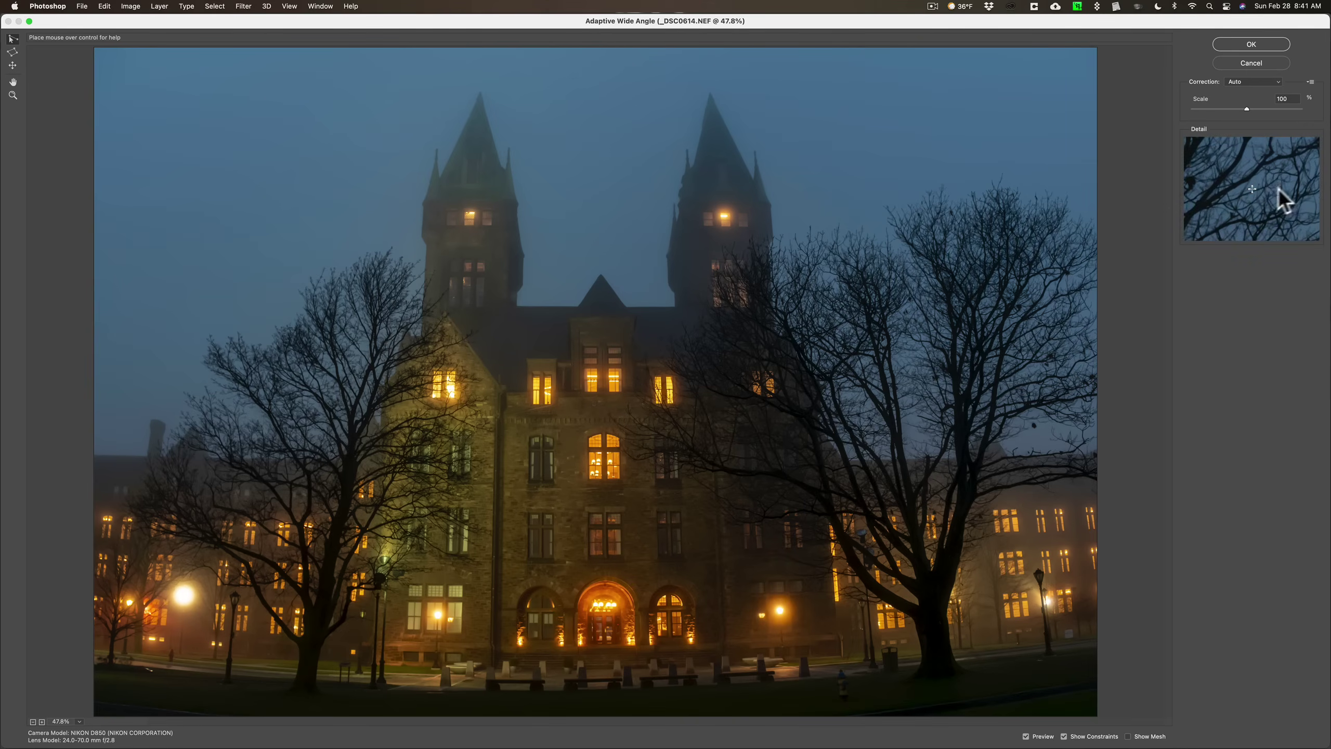
{"action": "left_click", "coordinate": [140, 666]}
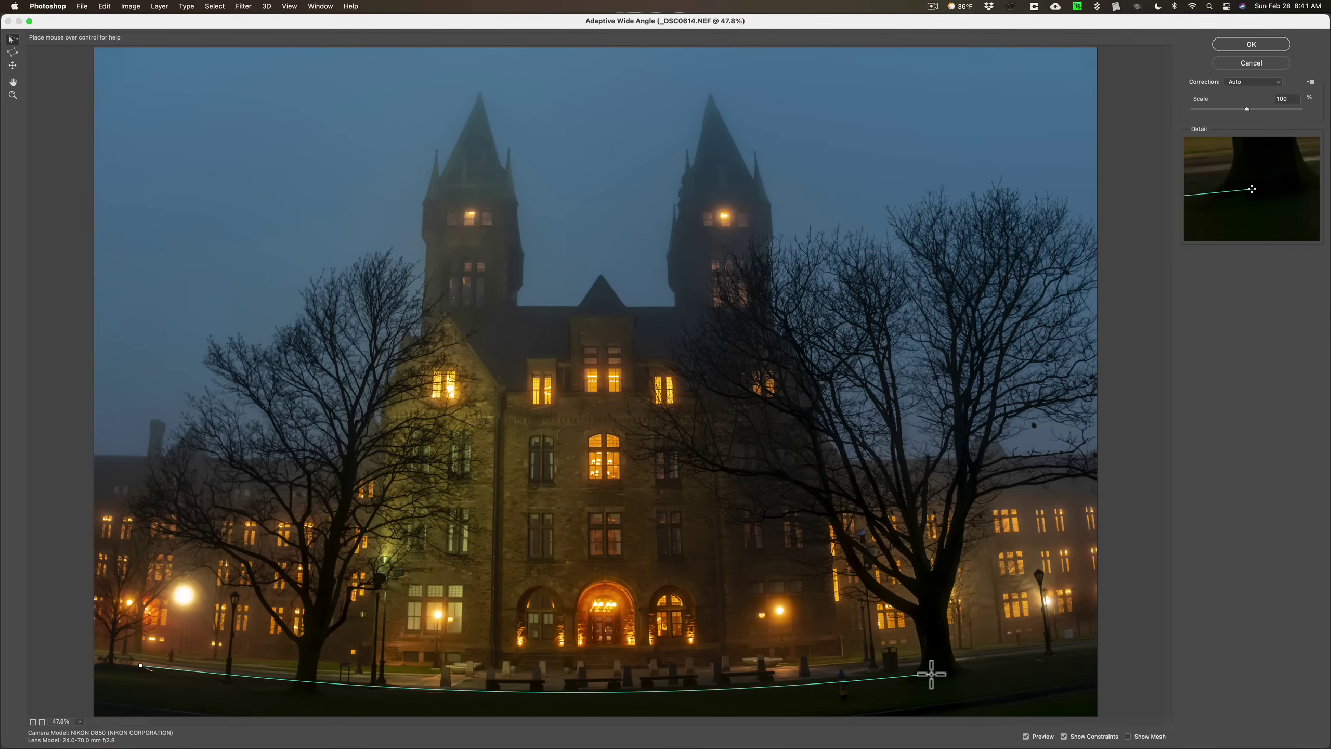
{"action": "left_click", "coordinate": [1093, 646]}
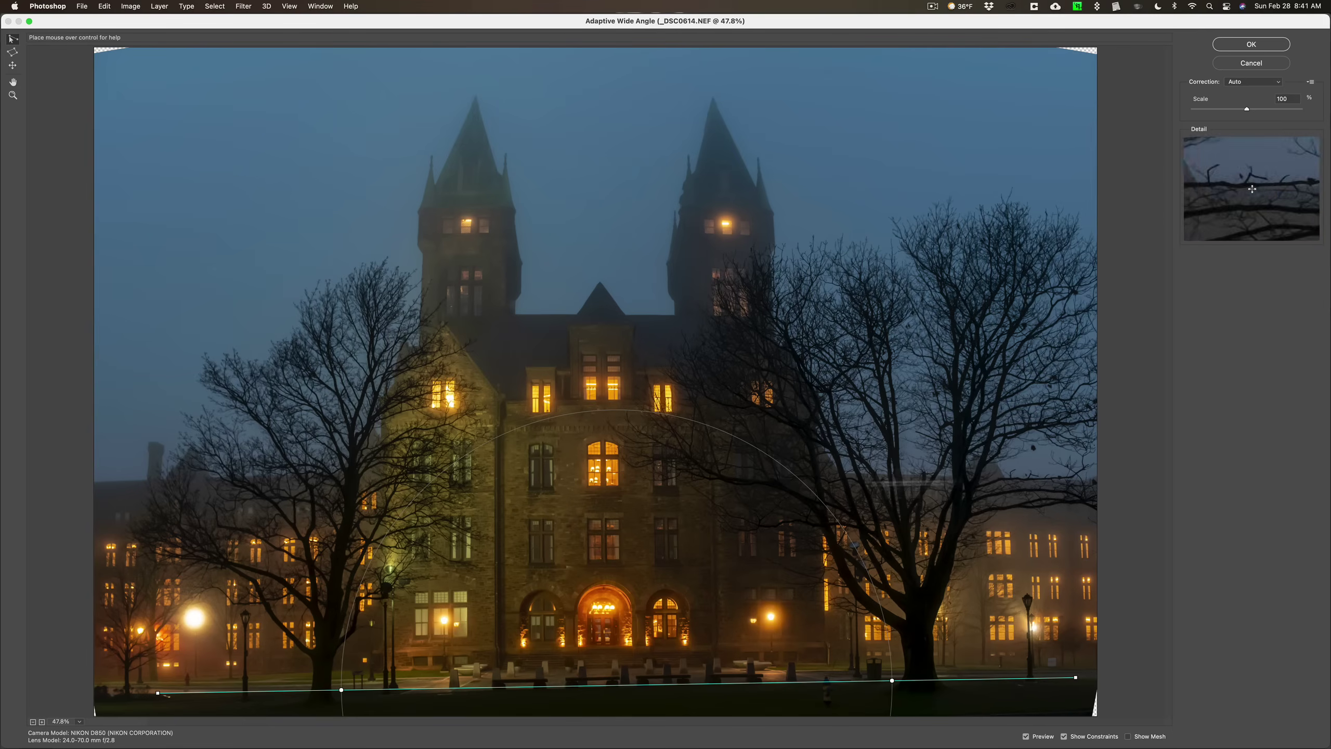
{"action": "left_click", "coordinate": [97, 481]}
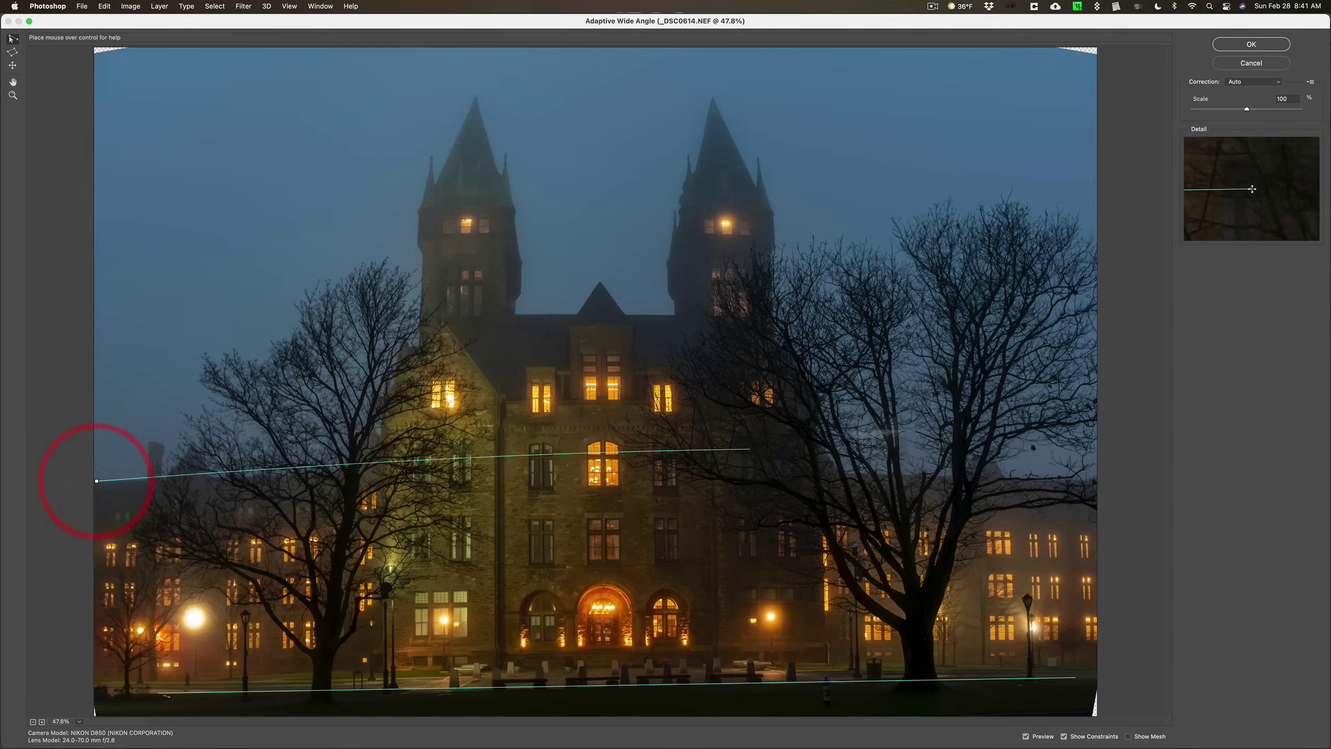
{"action": "left_click", "coordinate": [1087, 482]}
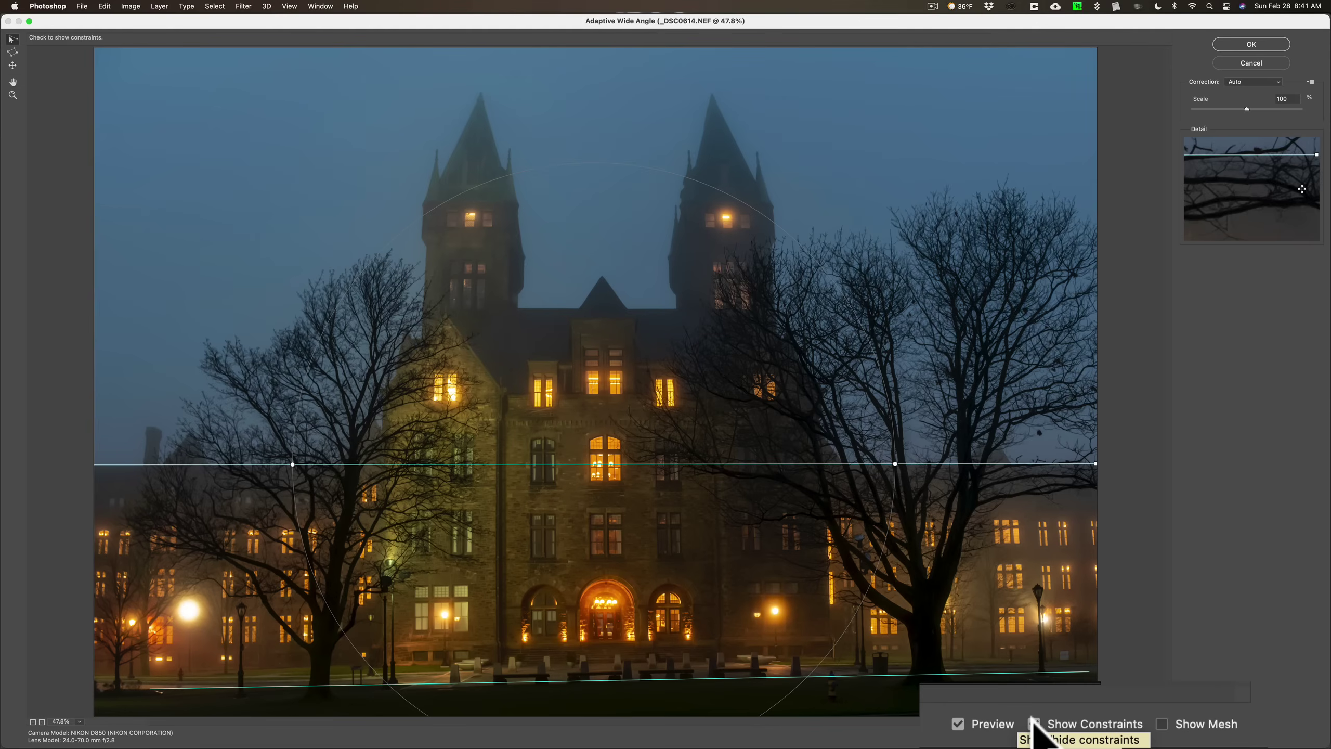
Compare the corrected preview with the original image, with the constraint lines both shown and hidden.
{"action": "left_click", "coordinate": [1035, 723]}
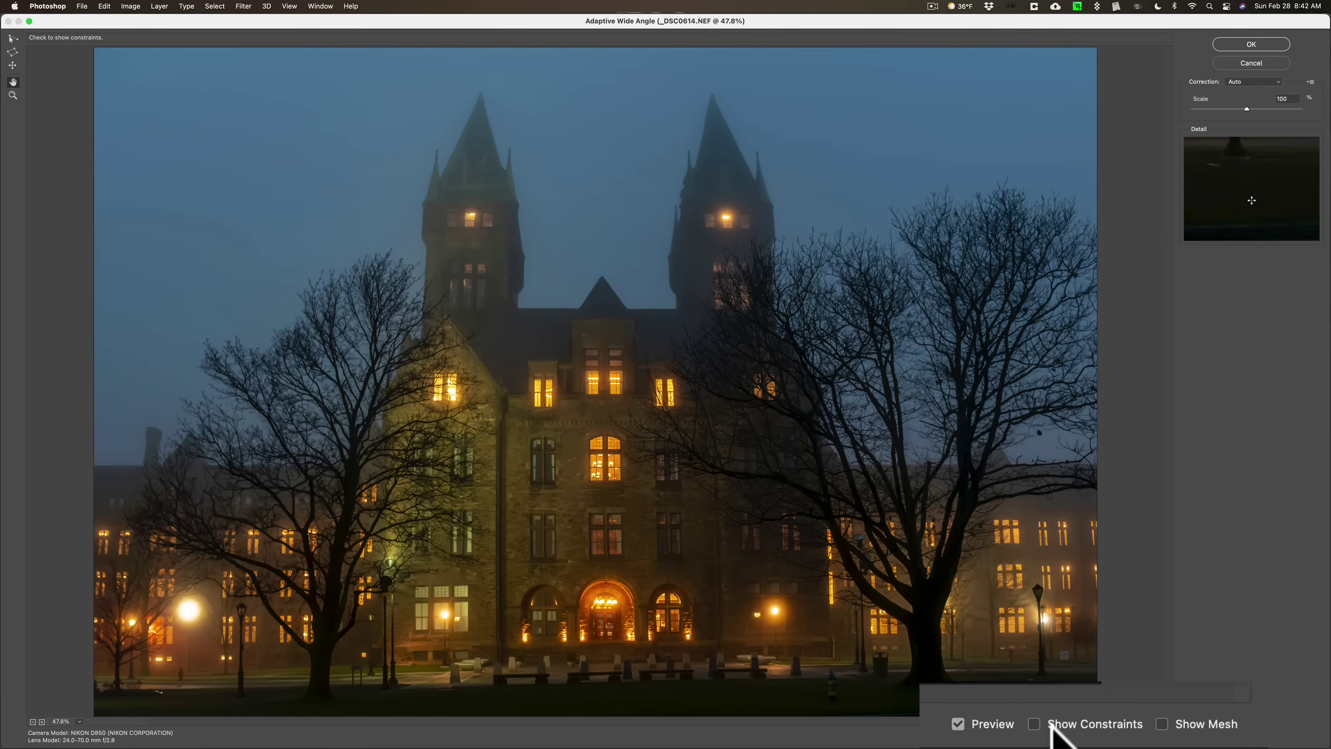
{"action": "left_click", "coordinate": [1035, 723]}
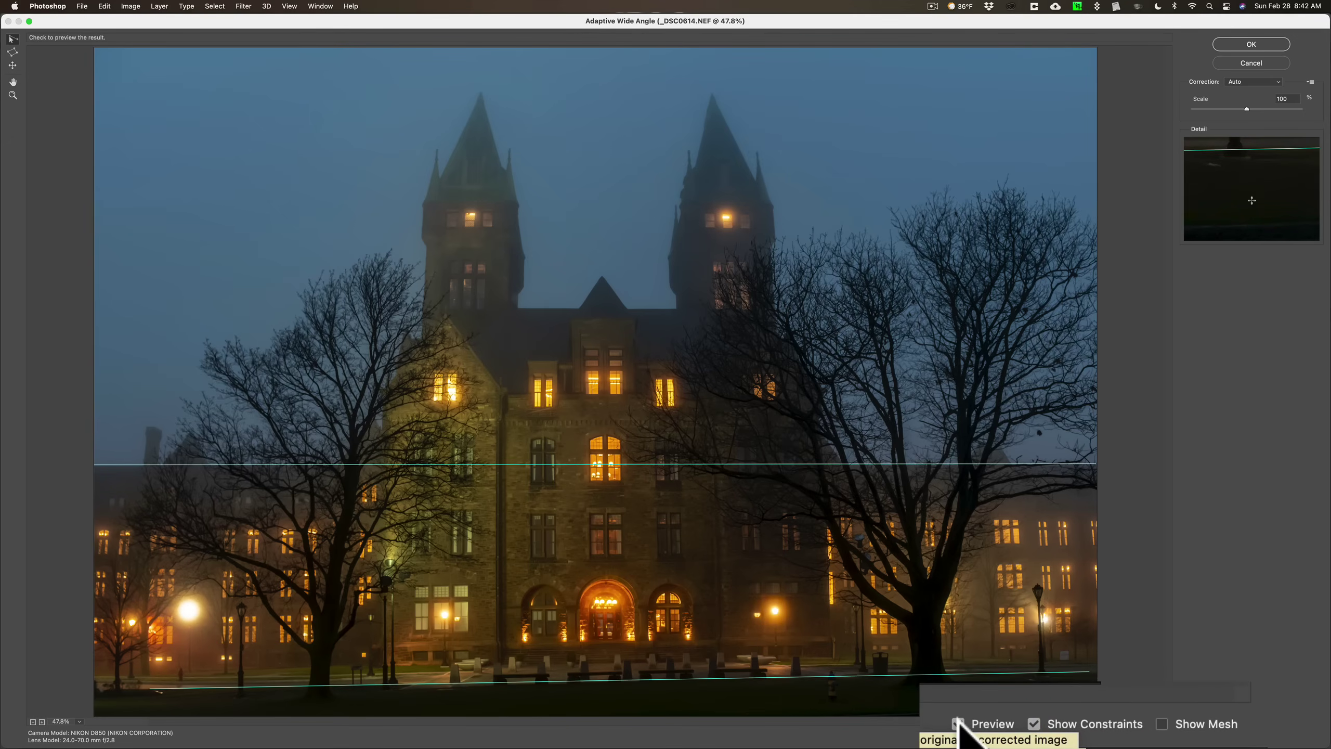
{"action": "left_click", "coordinate": [957, 723]}
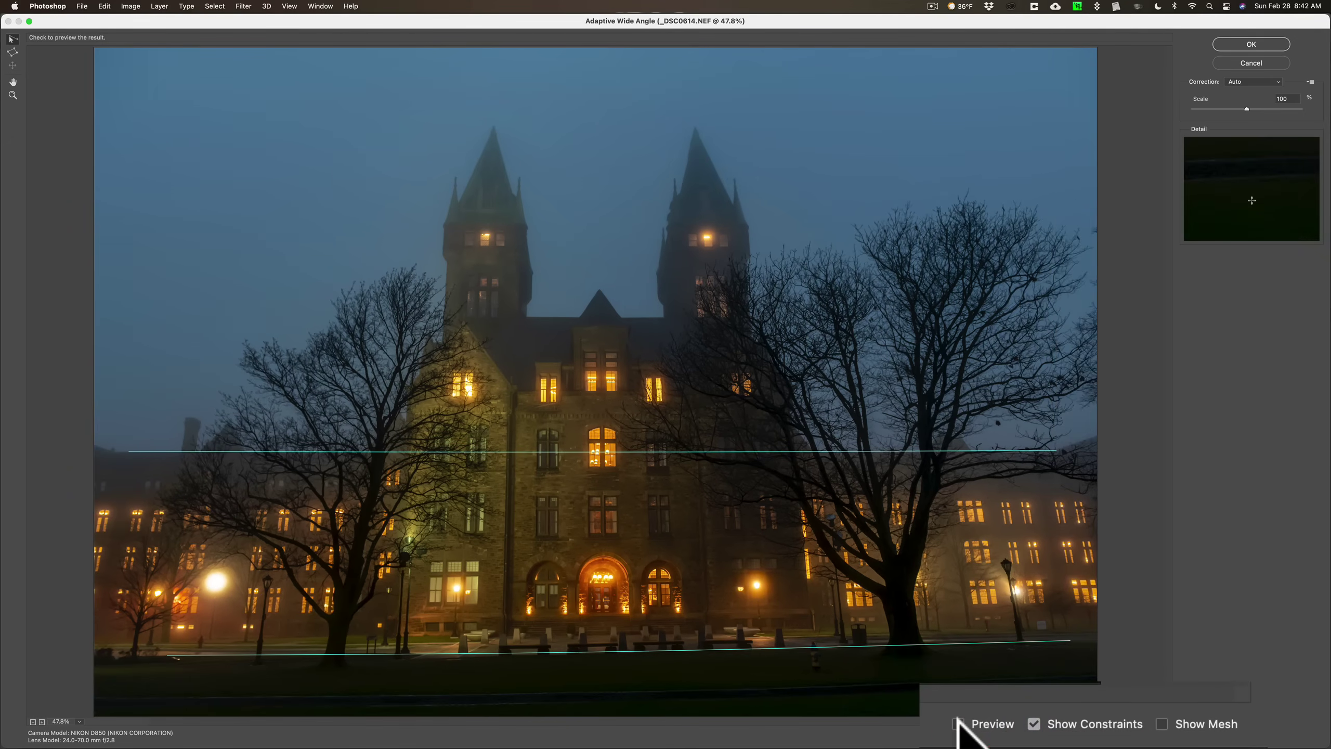
{"action": "left_click", "coordinate": [958, 724]}
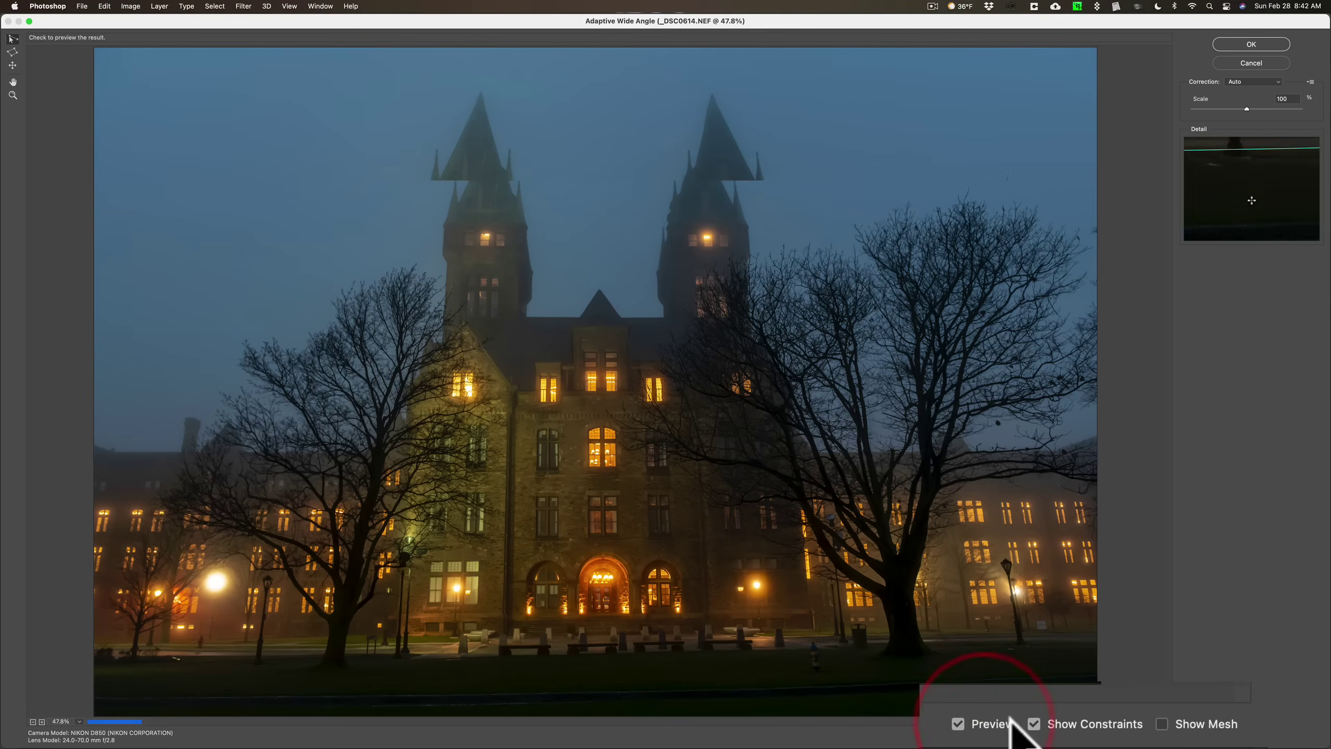
{"action": "left_click", "coordinate": [1034, 724]}
{"action": "left_click", "coordinate": [958, 724]}
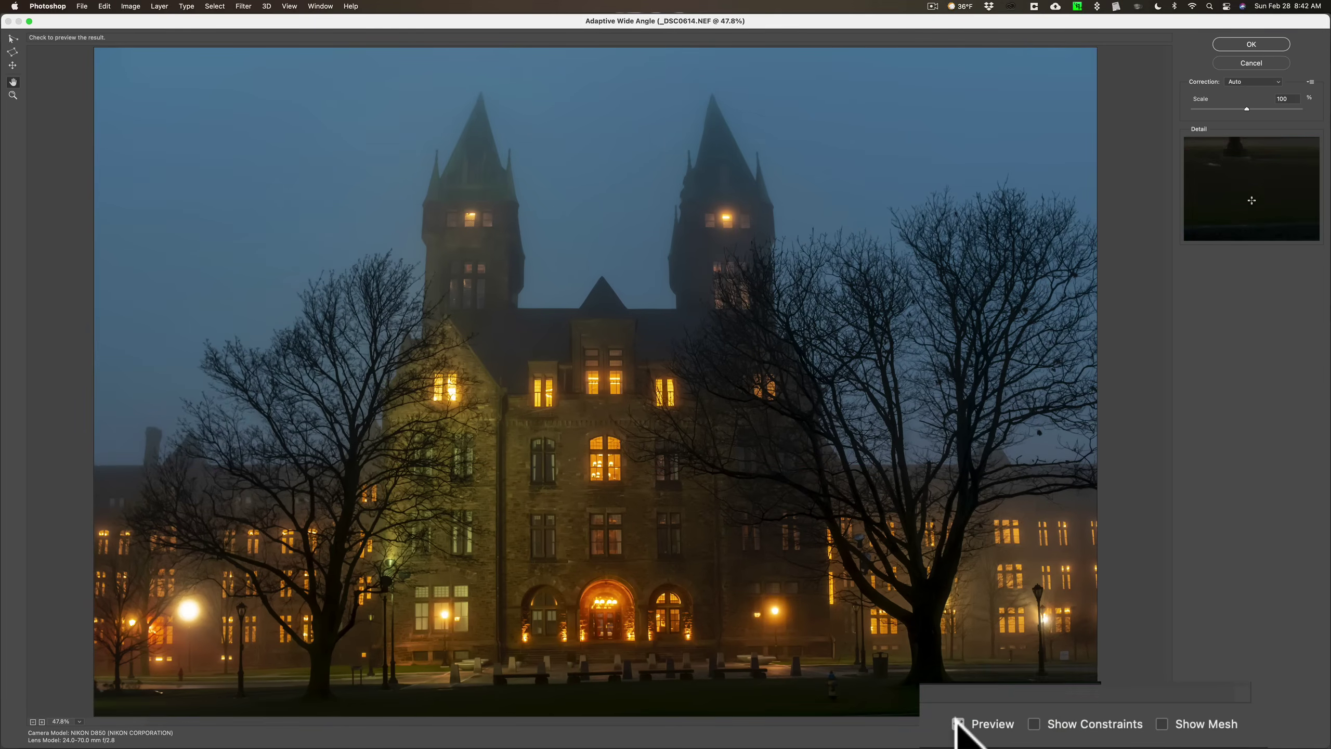
{"action": "left_click", "coordinate": [958, 724]}
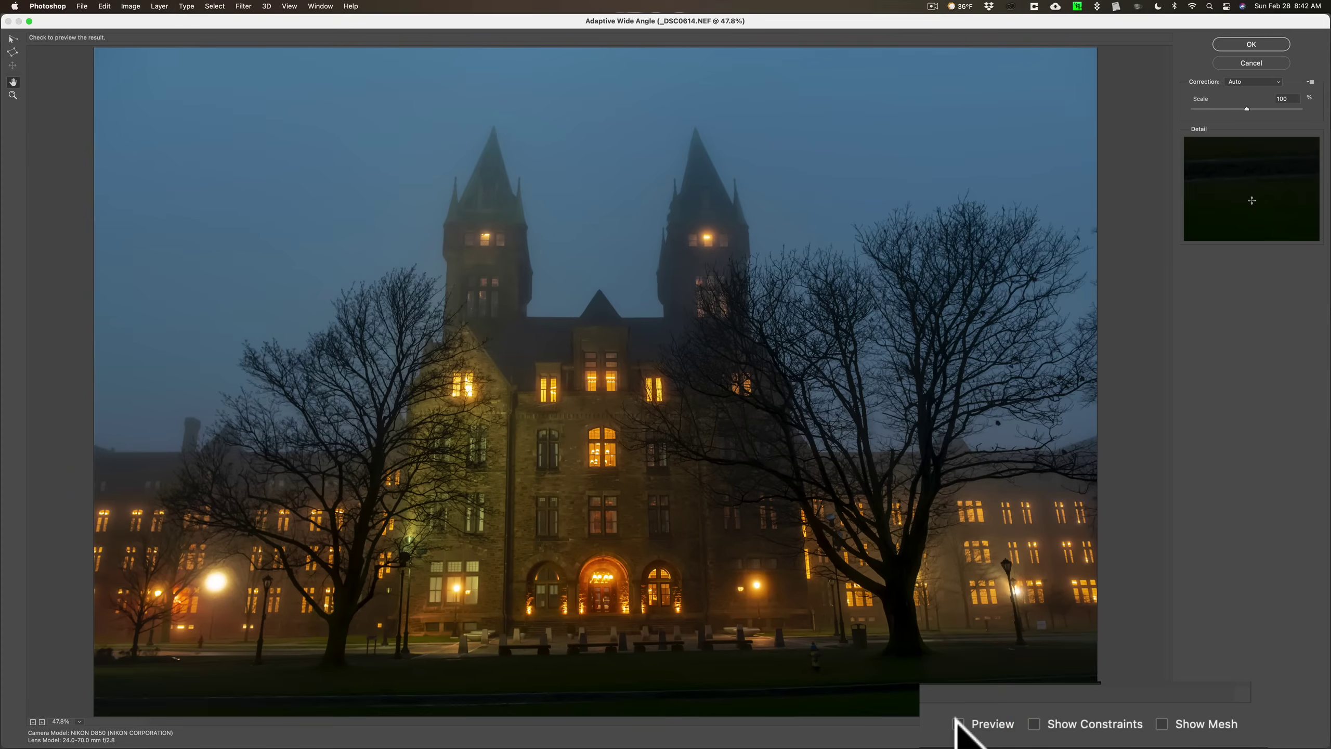
{"action": "left_click", "coordinate": [958, 724]}
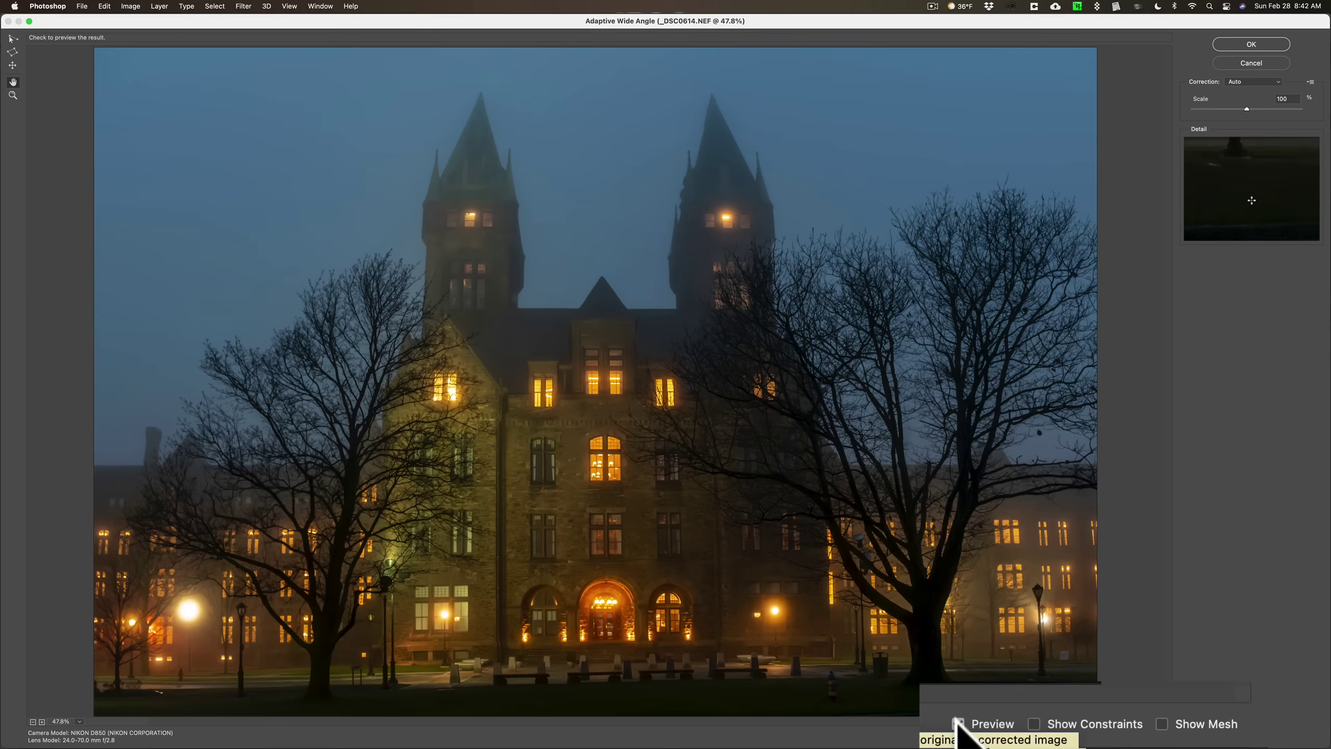
Inspect the correction mesh over the image, hide it, and show the constraint lines again.
{"action": "left_click", "coordinate": [1162, 724]}
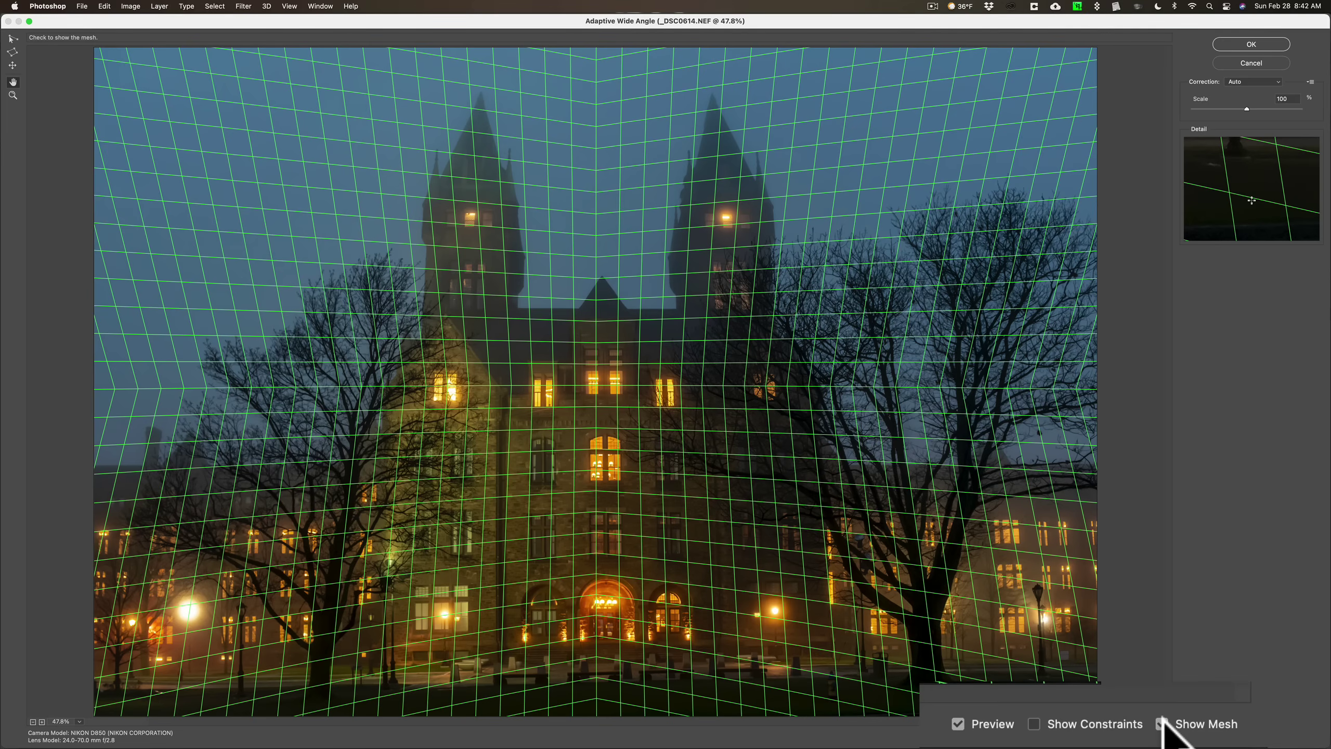
{"action": "left_click", "coordinate": [1162, 724]}
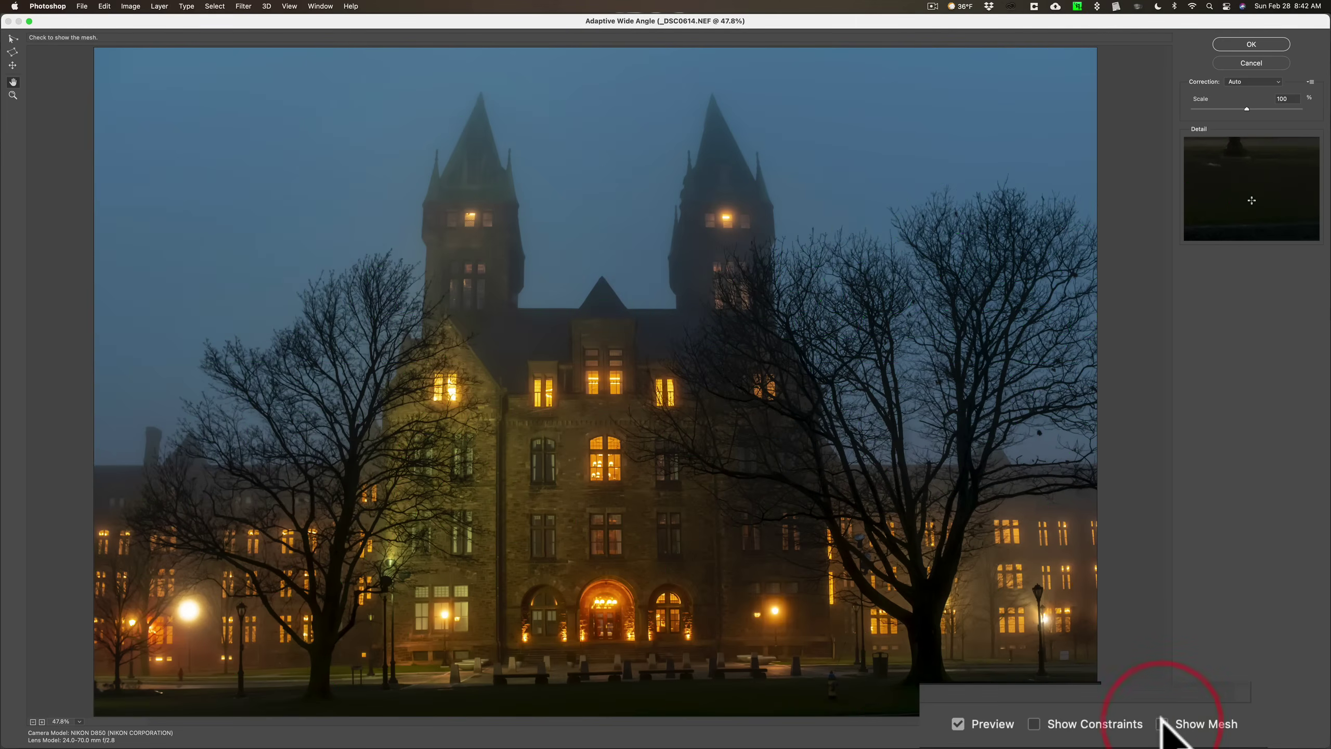
{"action": "left_click", "coordinate": [1063, 736]}
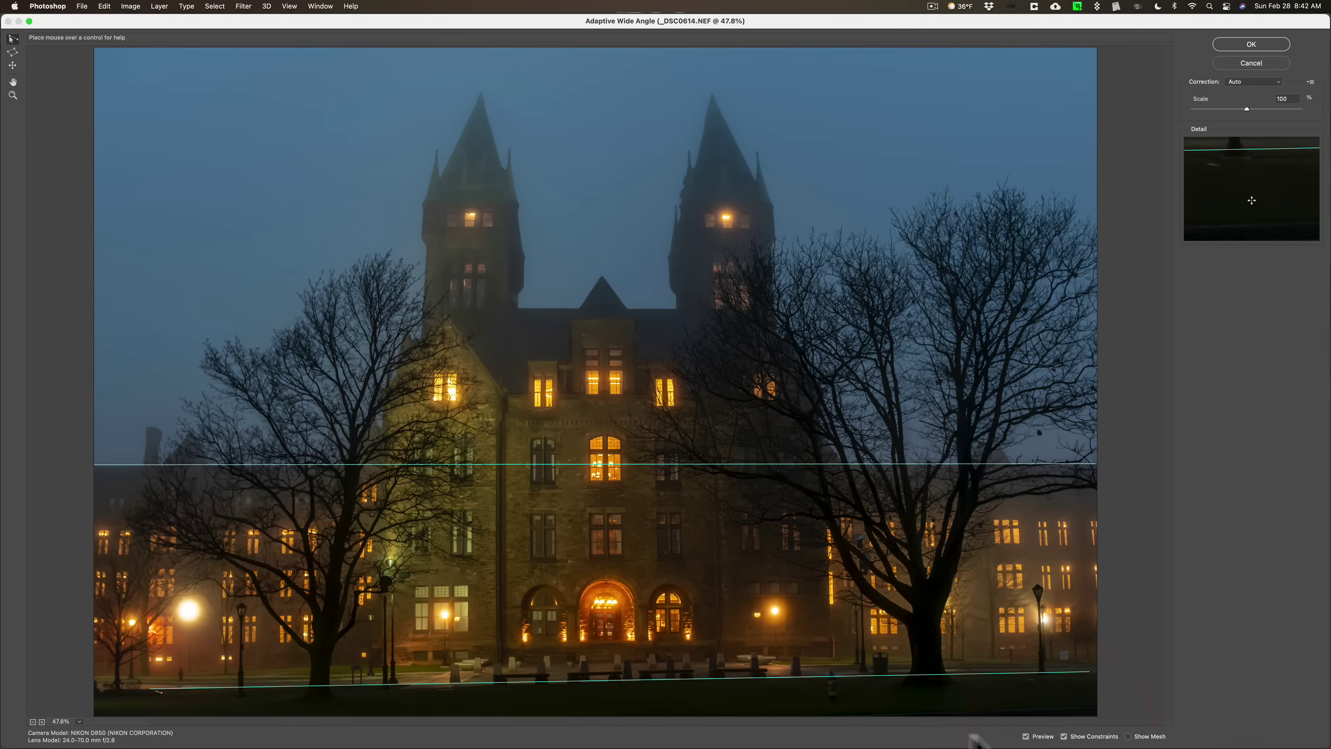
Draw a vertical constraint along the wall edge left of the building's entrance, and close the filter without applying the corrections.
{"action": "left_click", "coordinate": [498, 423]}
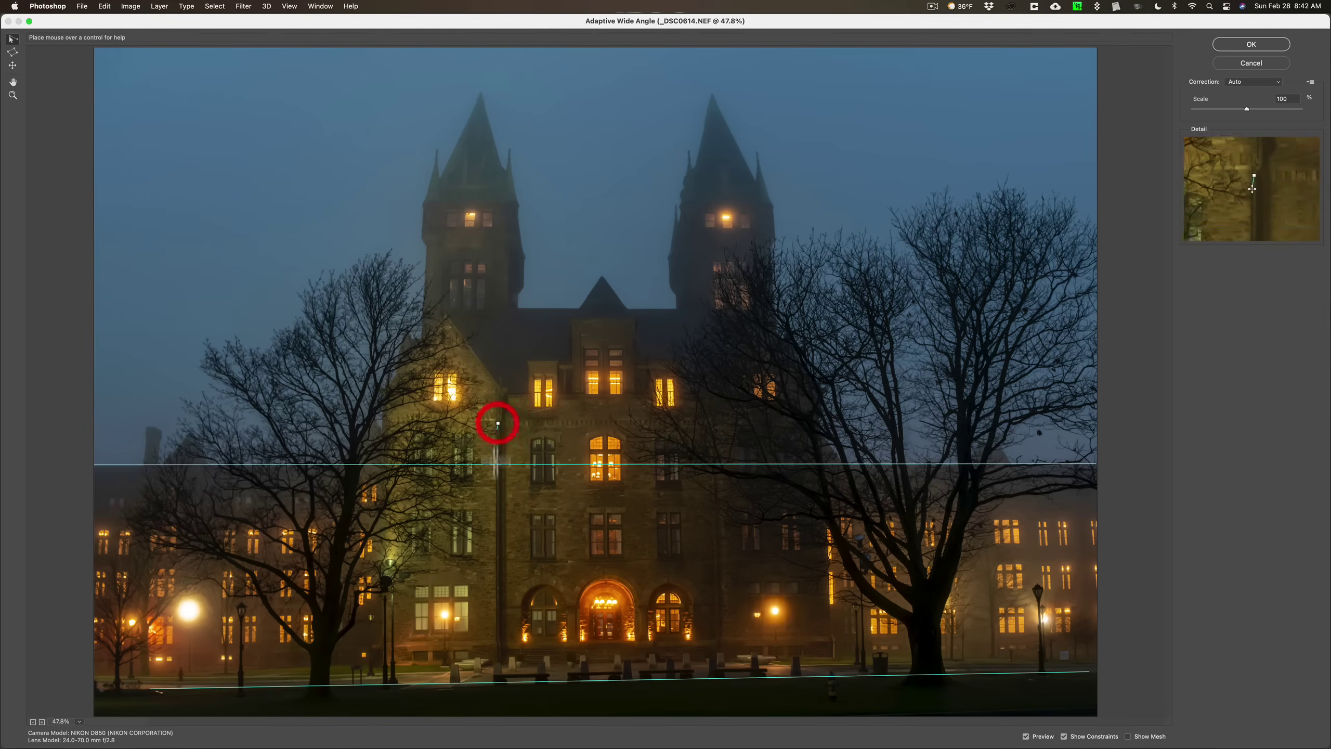
{"action": "left_click", "coordinate": [497, 638]}
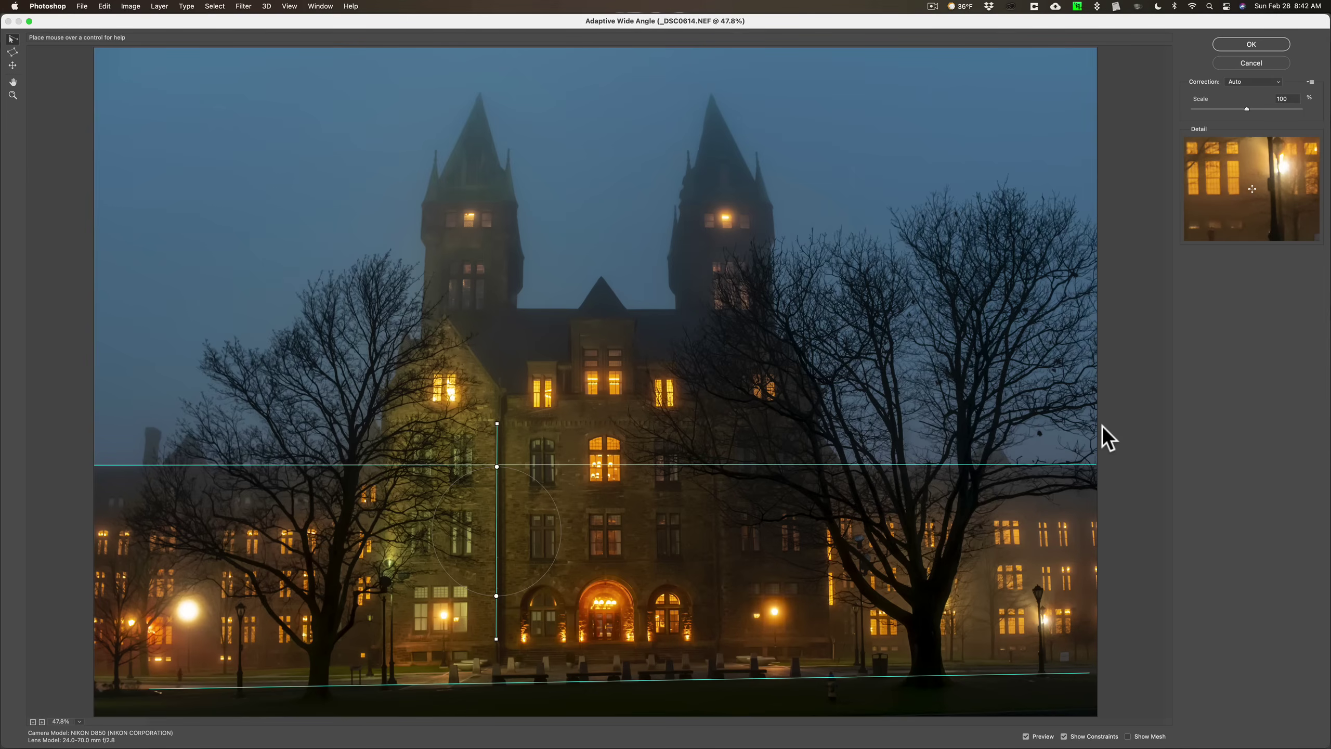
{"action": "left_click", "coordinate": [1242, 62]}
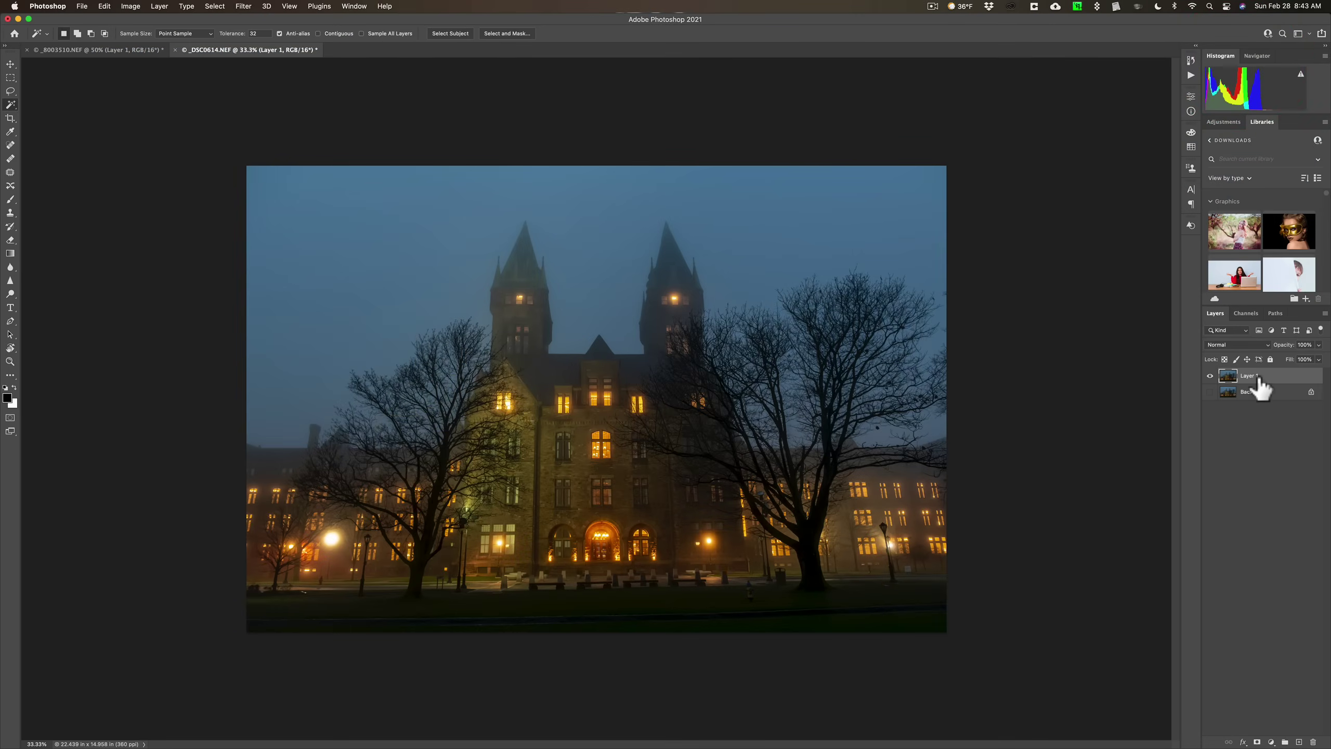
Reopen Adaptive Wide Angle on Layer 1 and set the correction model to Fisheye.
{"action": "left_click", "coordinate": [243, 6]}
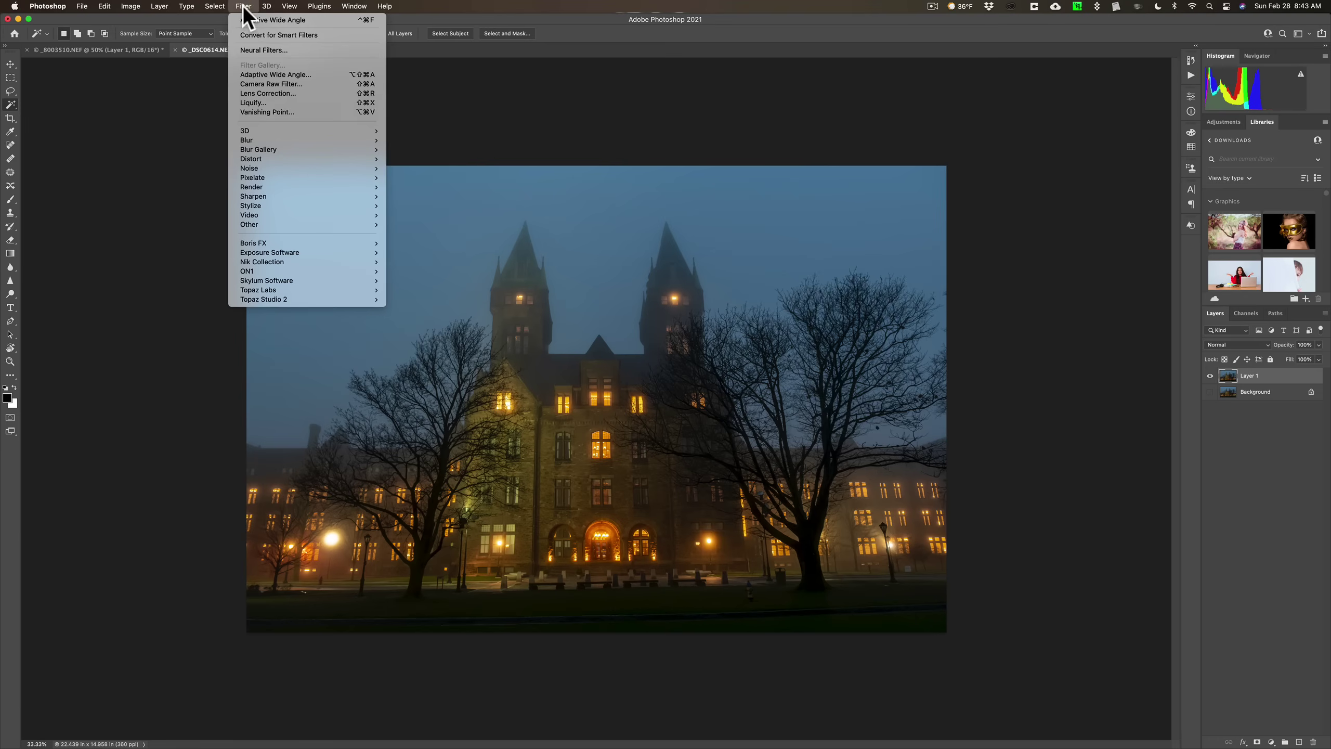
{"action": "left_click", "coordinate": [276, 77]}
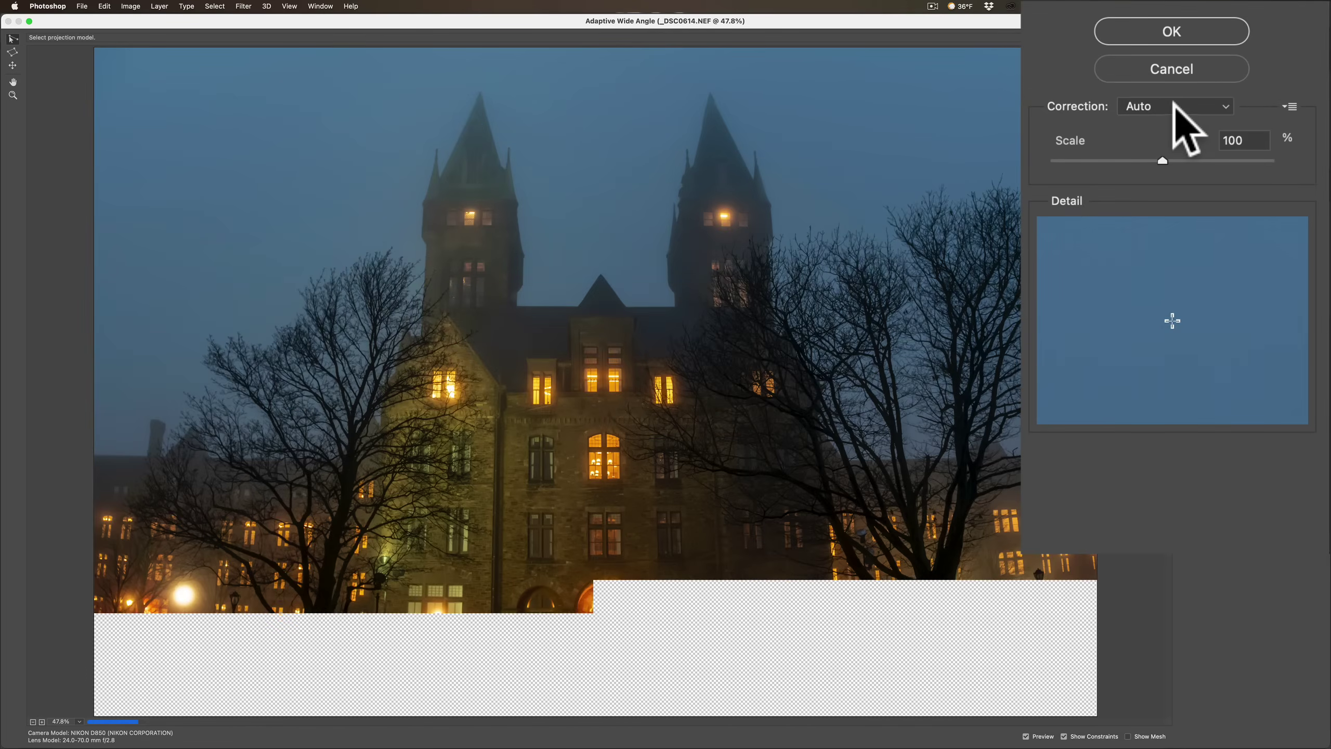
{"action": "left_click", "coordinate": [1177, 111]}
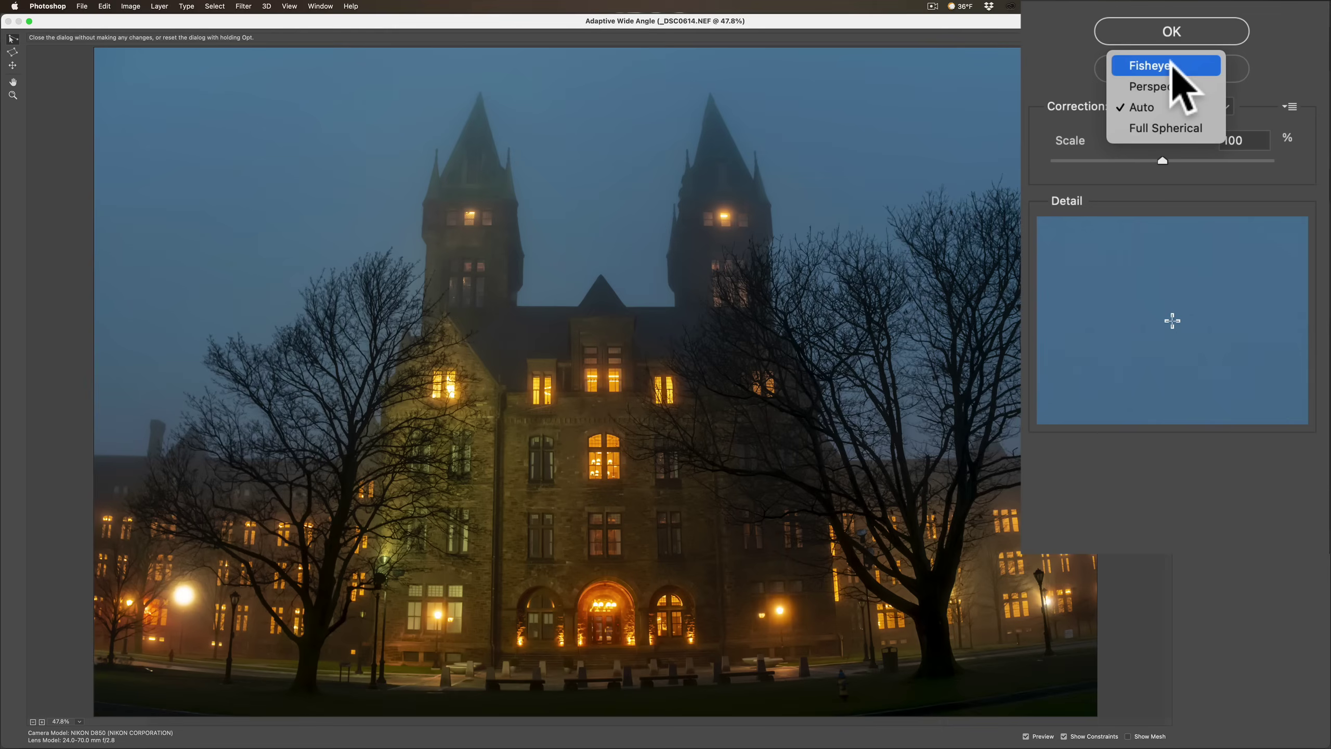
{"action": "left_click", "coordinate": [1174, 71]}
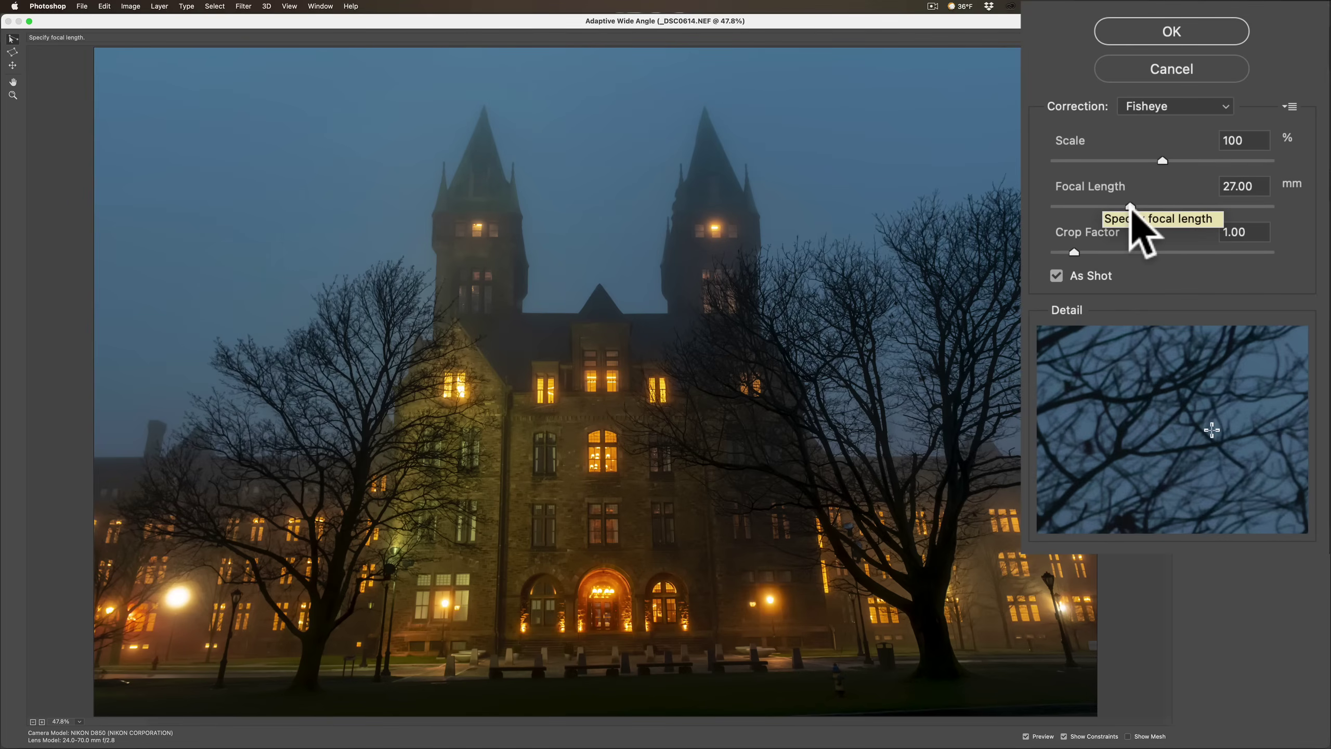
Try Fisheye focal lengths between 2.40 and 50.14 mm and a crop factor of 7.61, restoring the As Shot values after each test.
{"action": "left_click_drag", "start_coordinate": [1127, 200], "coordinate": [1199, 201]}
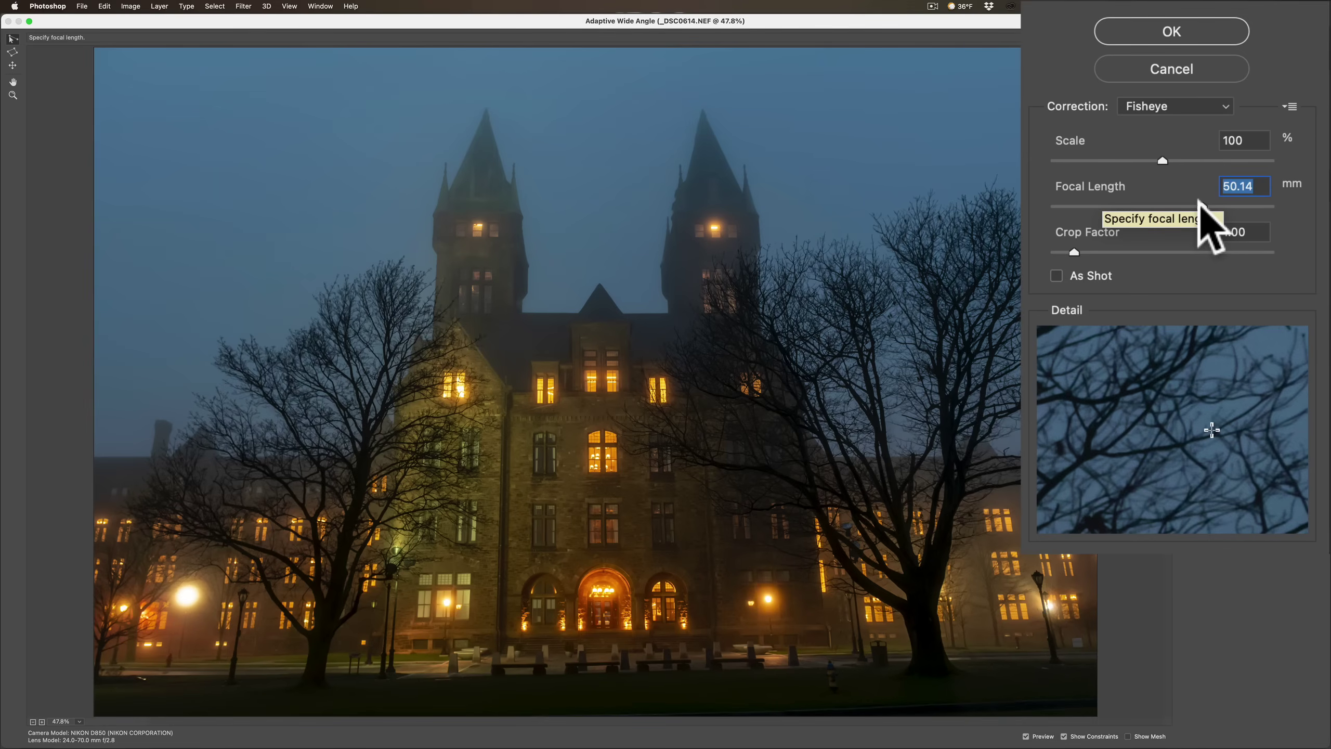
{"action": "left_click_drag", "start_coordinate": [1199, 201], "coordinate": [1080, 201]}
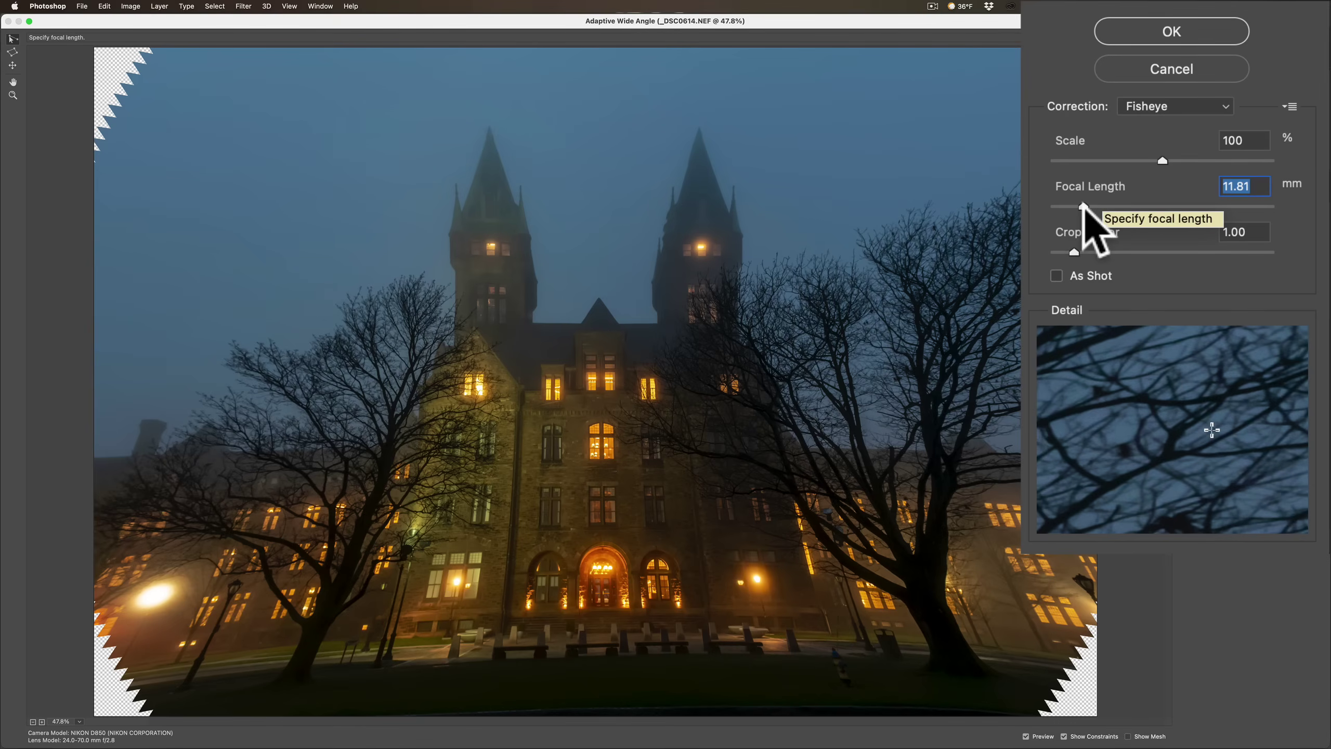
{"action": "left_click_drag", "start_coordinate": [1083, 205], "coordinate": [1055, 205]}
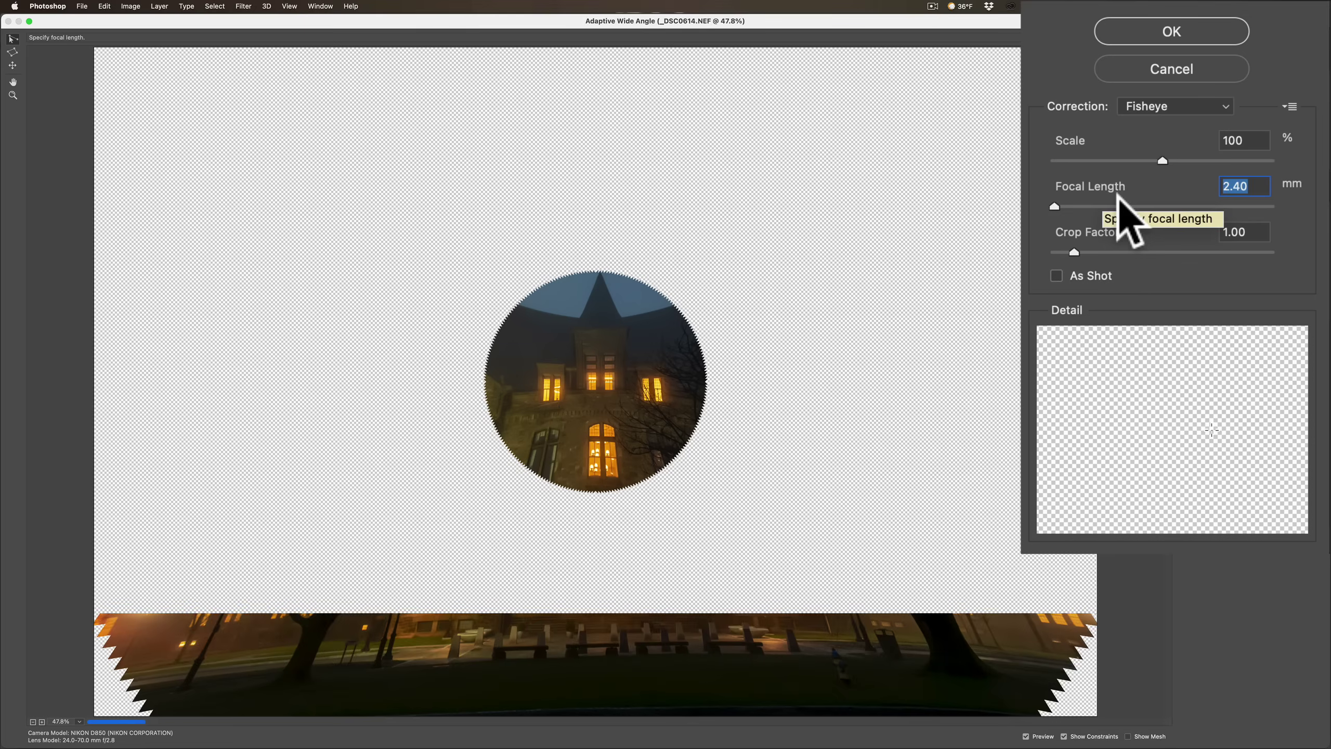
{"action": "left_click", "coordinate": [1106, 205]}
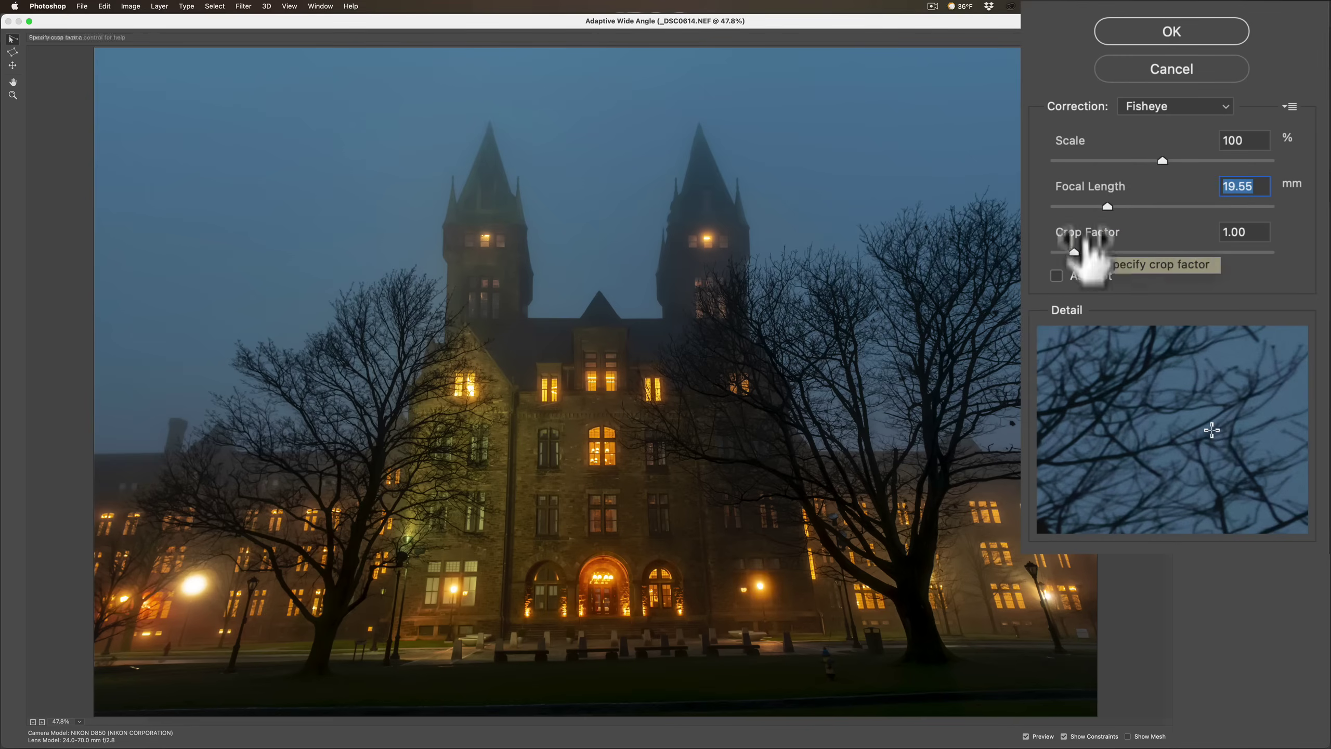
{"action": "left_click", "coordinate": [1057, 276]}
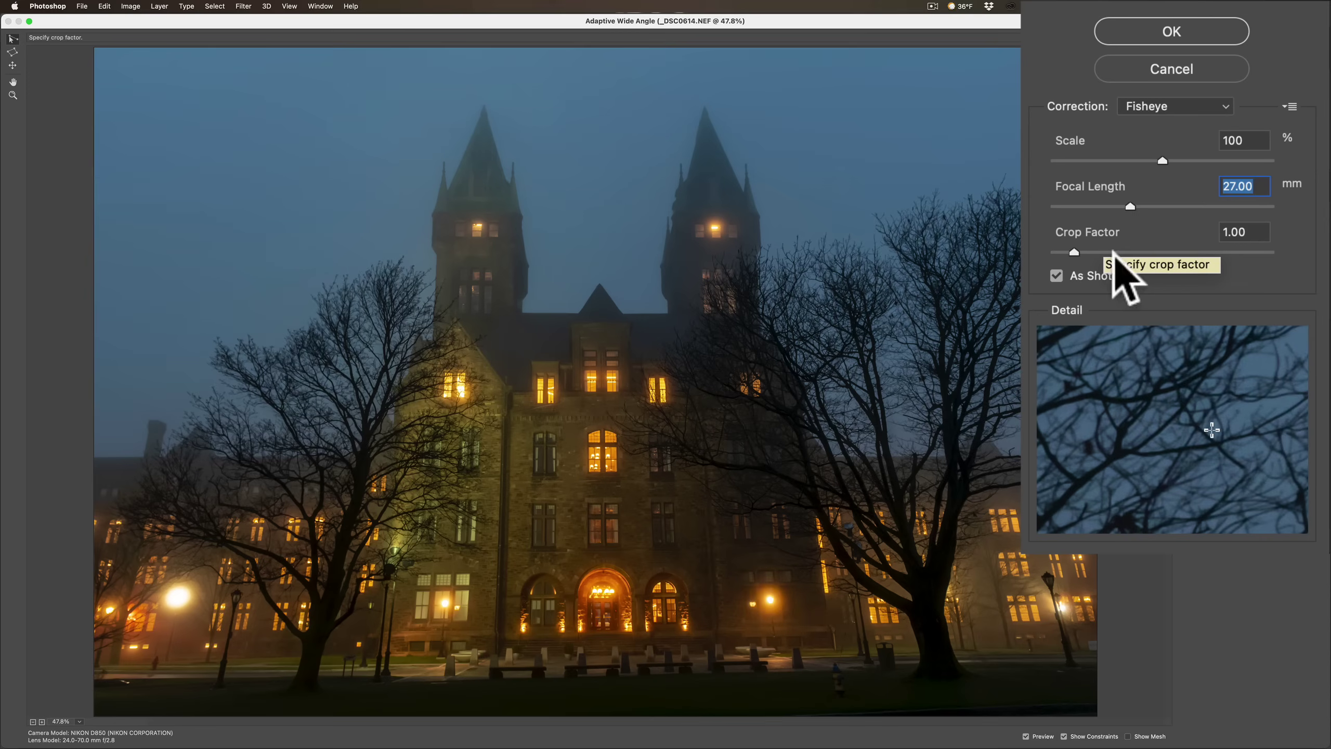
{"action": "left_click_drag", "start_coordinate": [1069, 250], "coordinate": [1218, 252]}
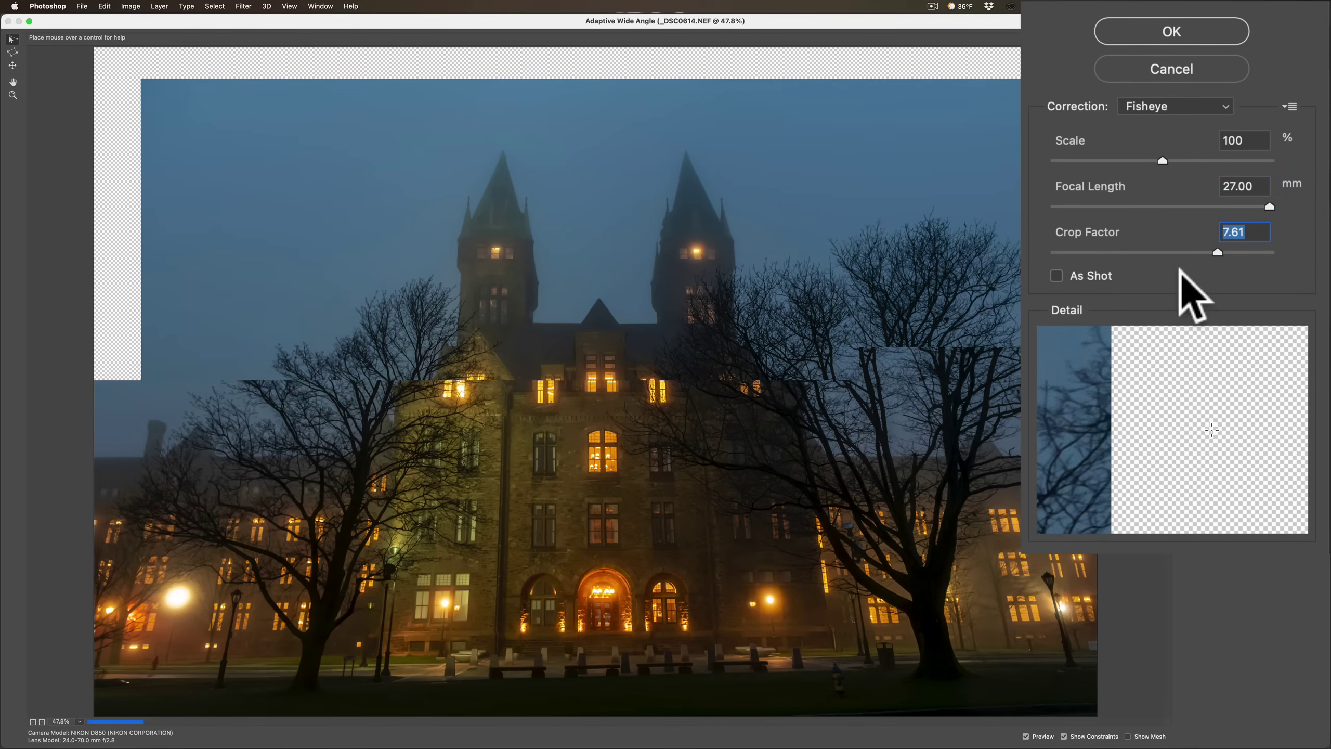
{"action": "left_click", "coordinate": [1057, 275]}
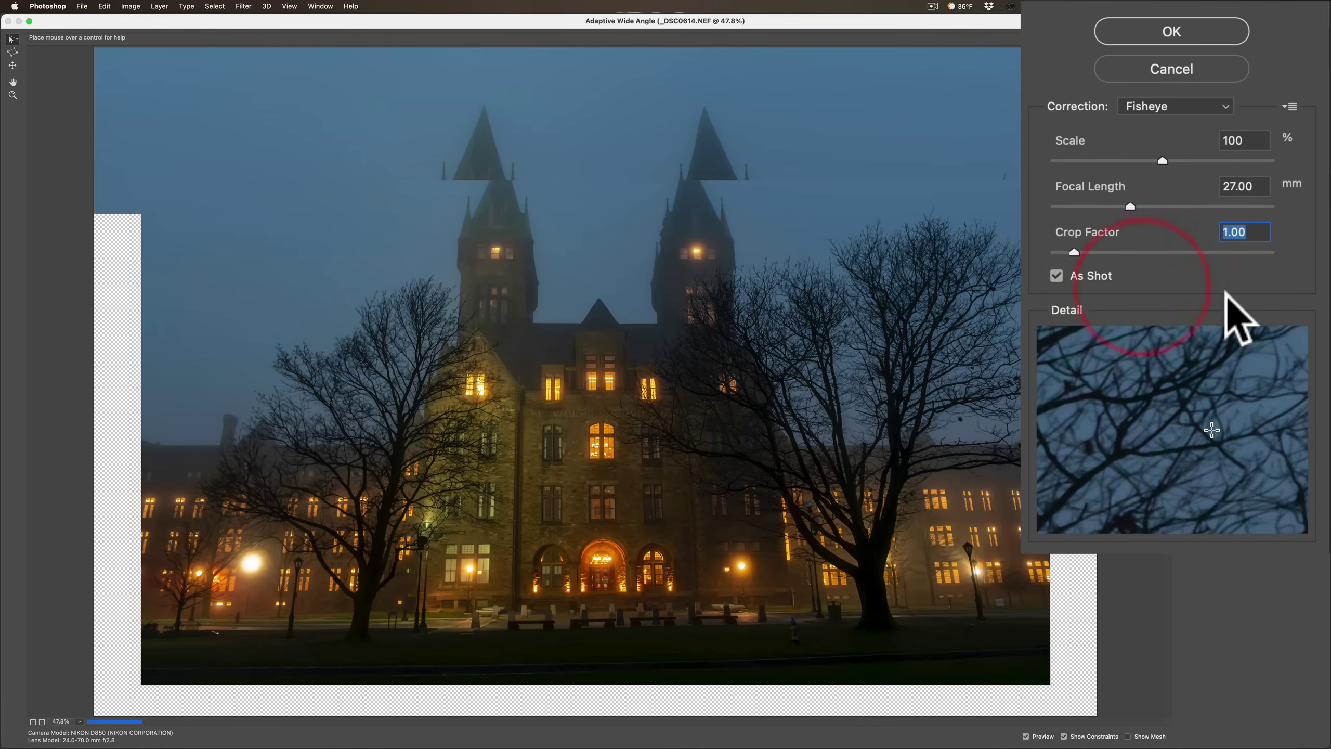
Switch the correction model to Perspective and draw straightening constraints along the lawn's edge and across the side wings' rooflines.
{"action": "left_click", "coordinate": [1182, 105]}
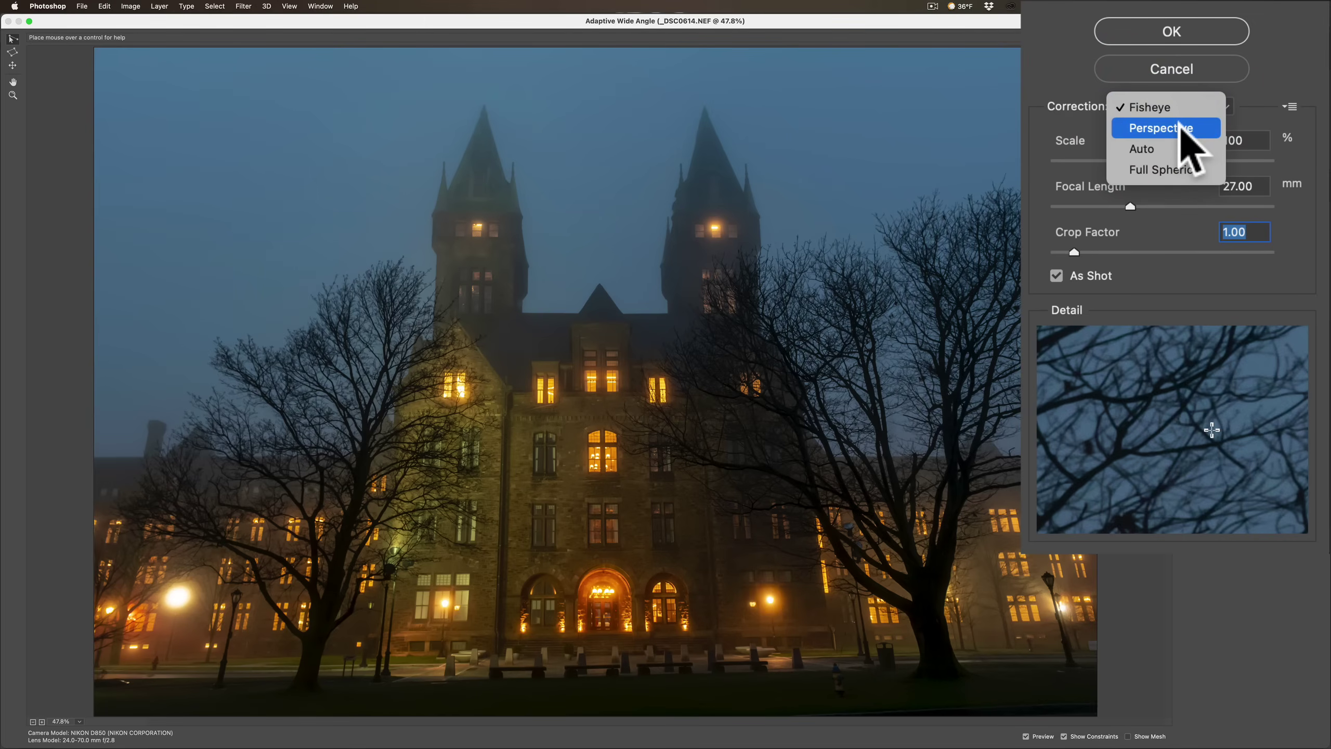
{"action": "left_click", "coordinate": [1181, 127]}
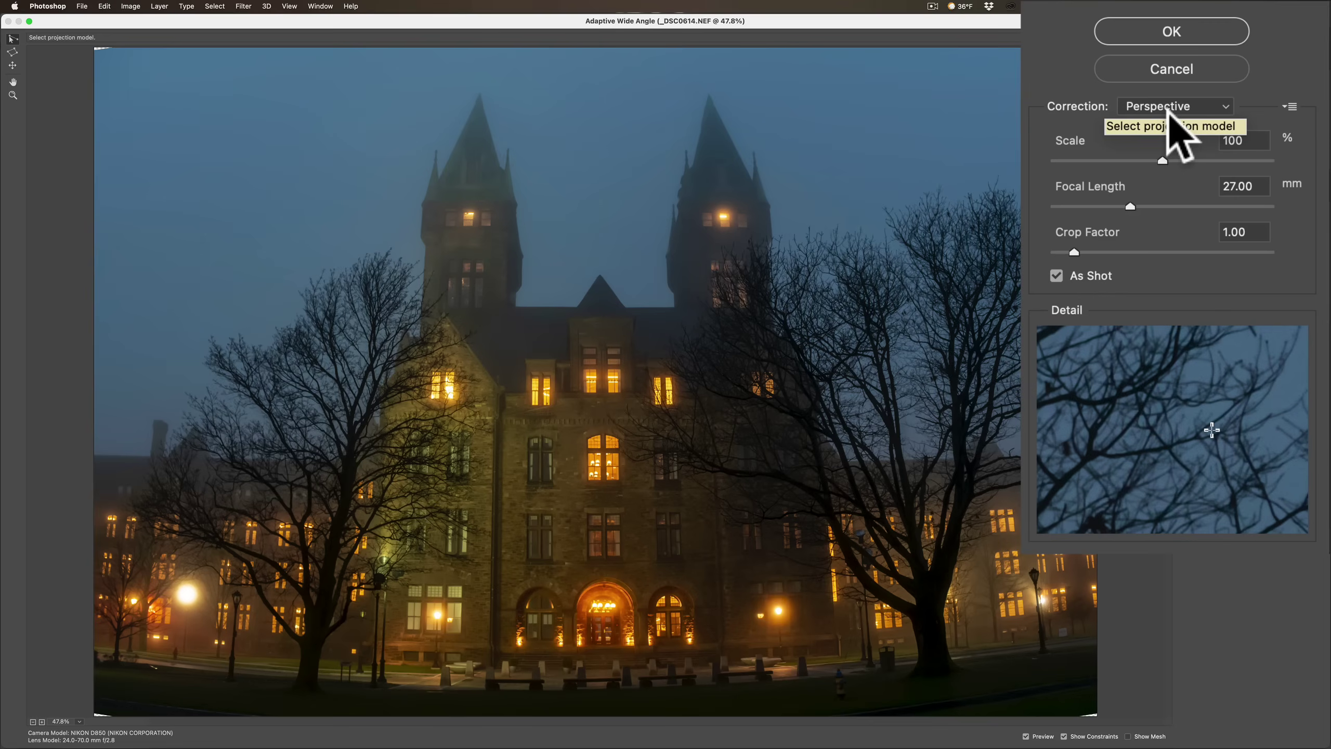
{"action": "left_click", "coordinate": [162, 665]}
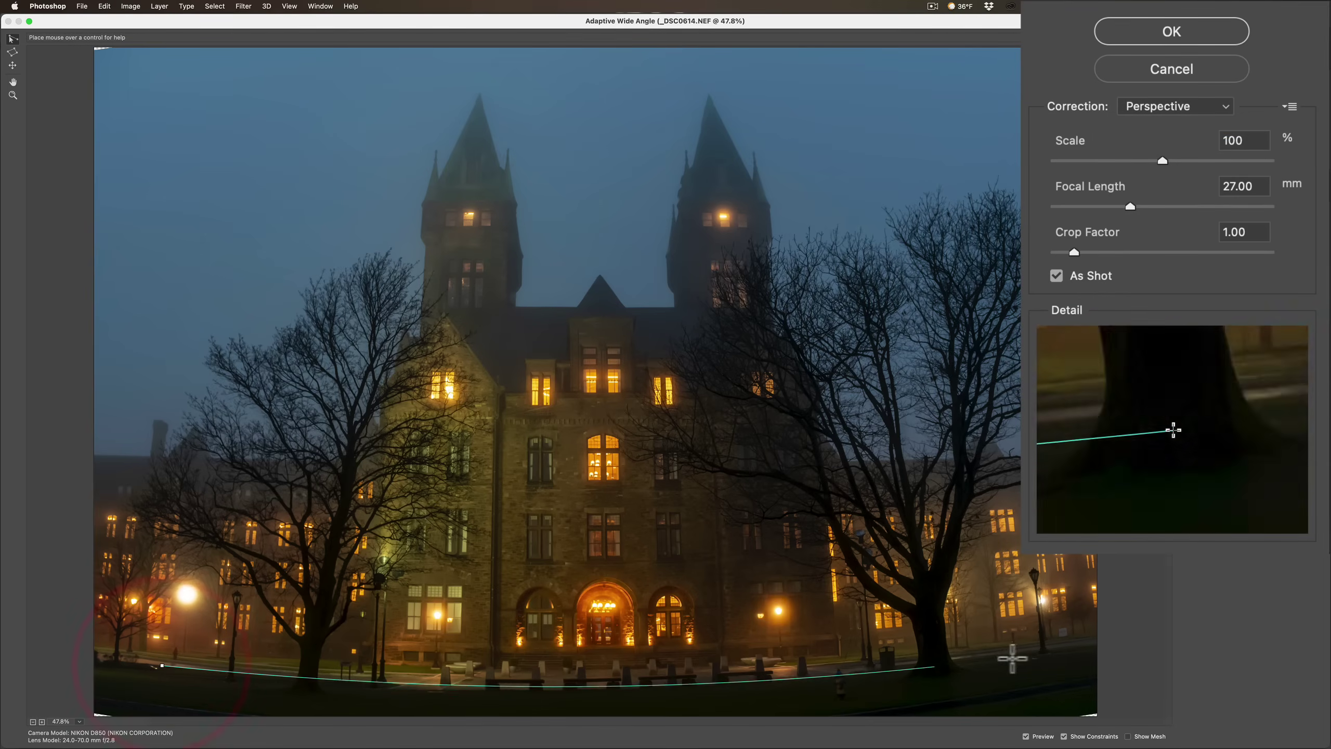
{"action": "left_click", "coordinate": [1086, 646]}
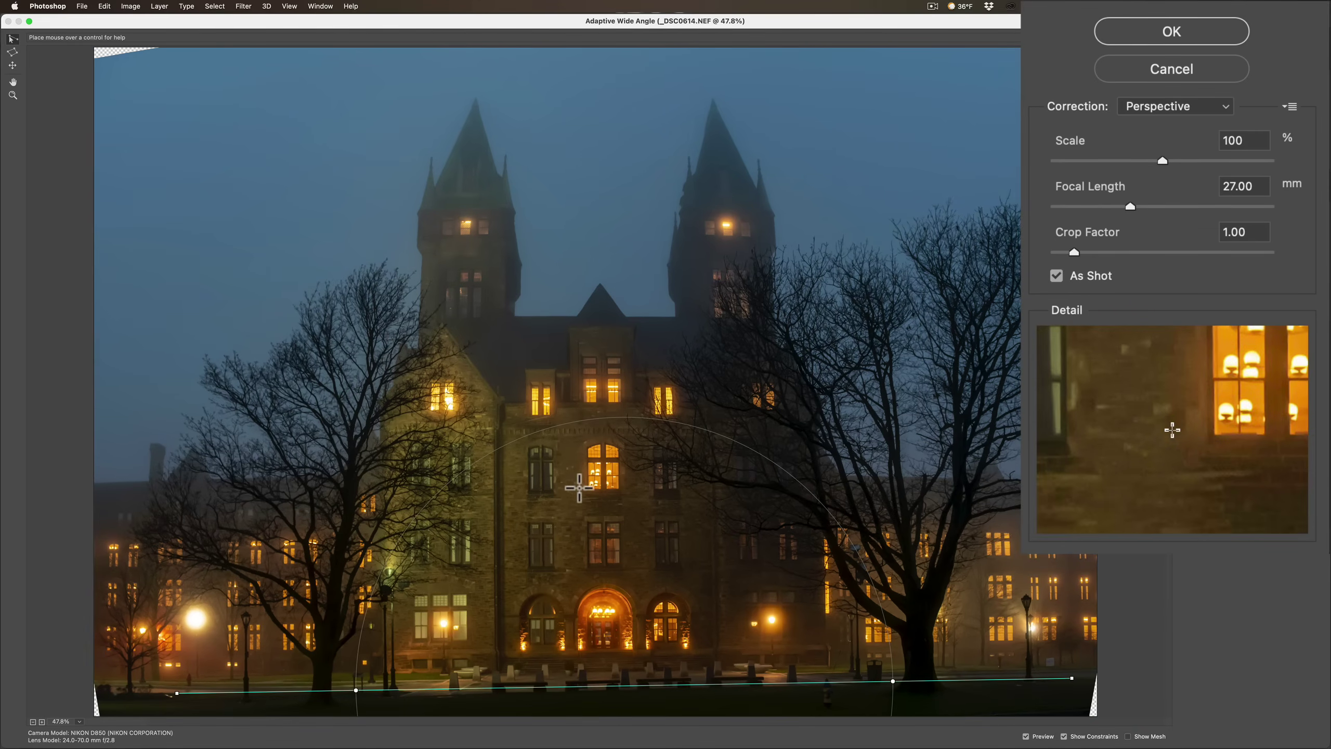
{"action": "left_click", "coordinate": [105, 482]}
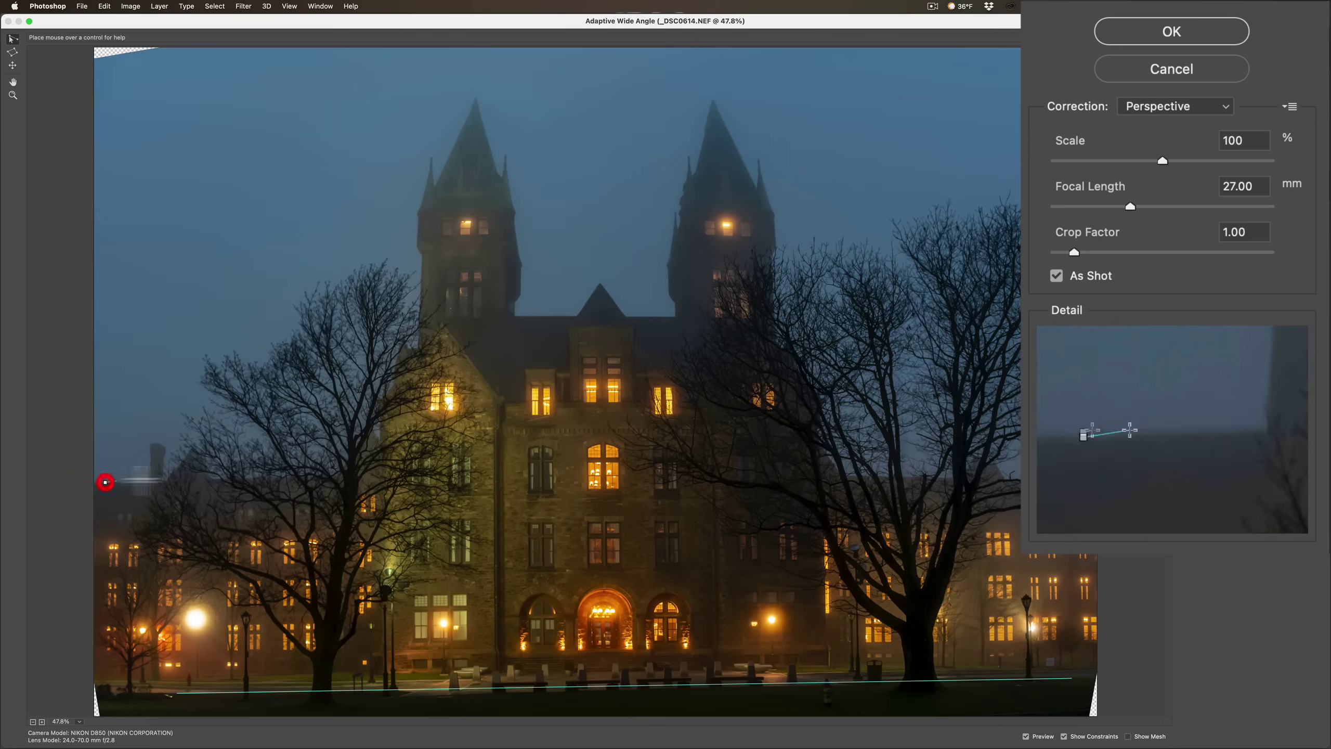
{"action": "left_click", "coordinate": [1078, 478]}
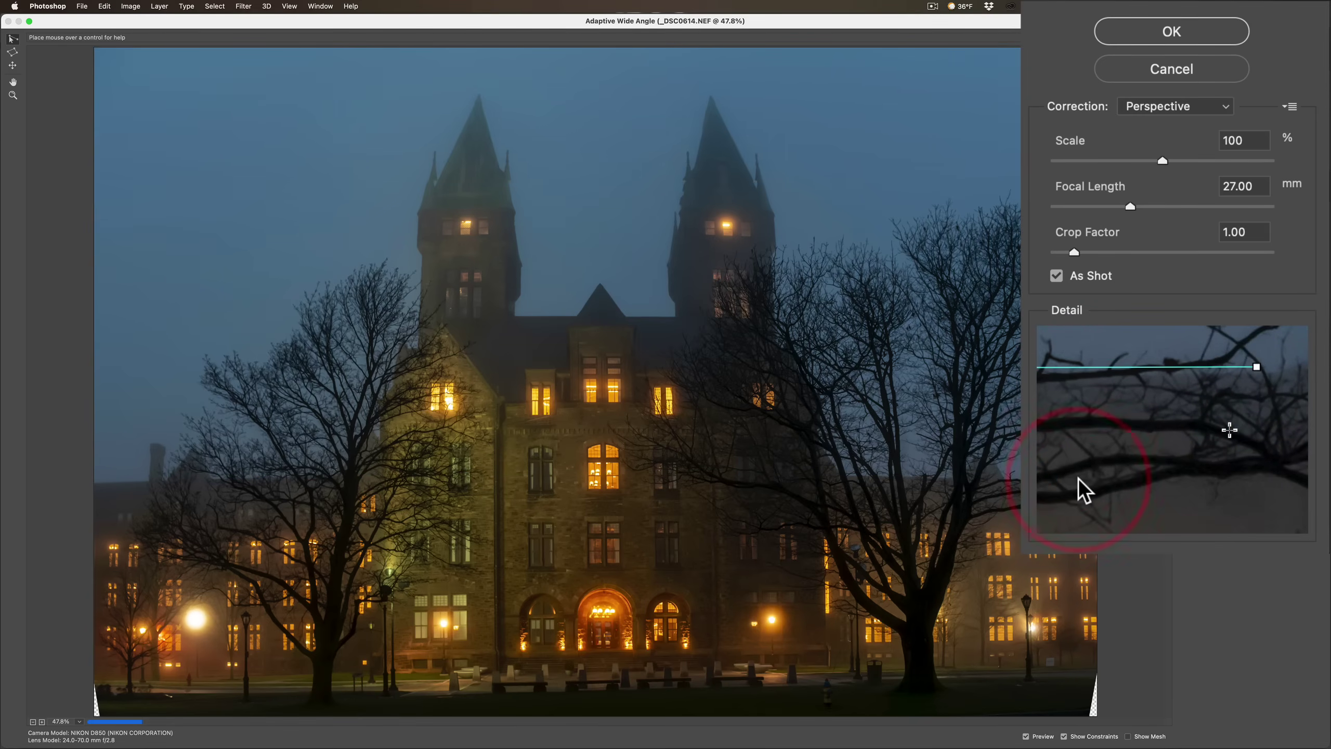
Add a vertical constraint along the wall edge left of the entrance and compare the corrected preview with the original image.
{"action": "left_click", "coordinate": [494, 429]}
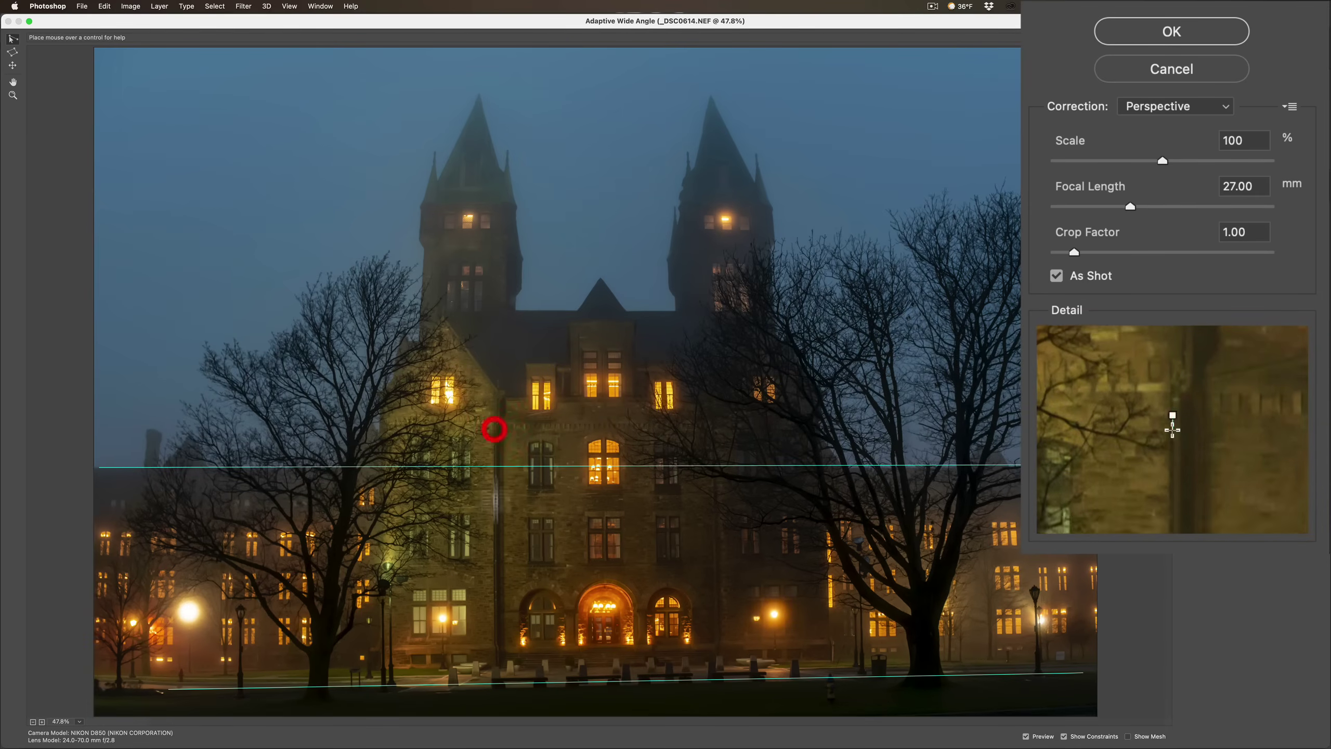
{"action": "left_click", "coordinate": [494, 646]}
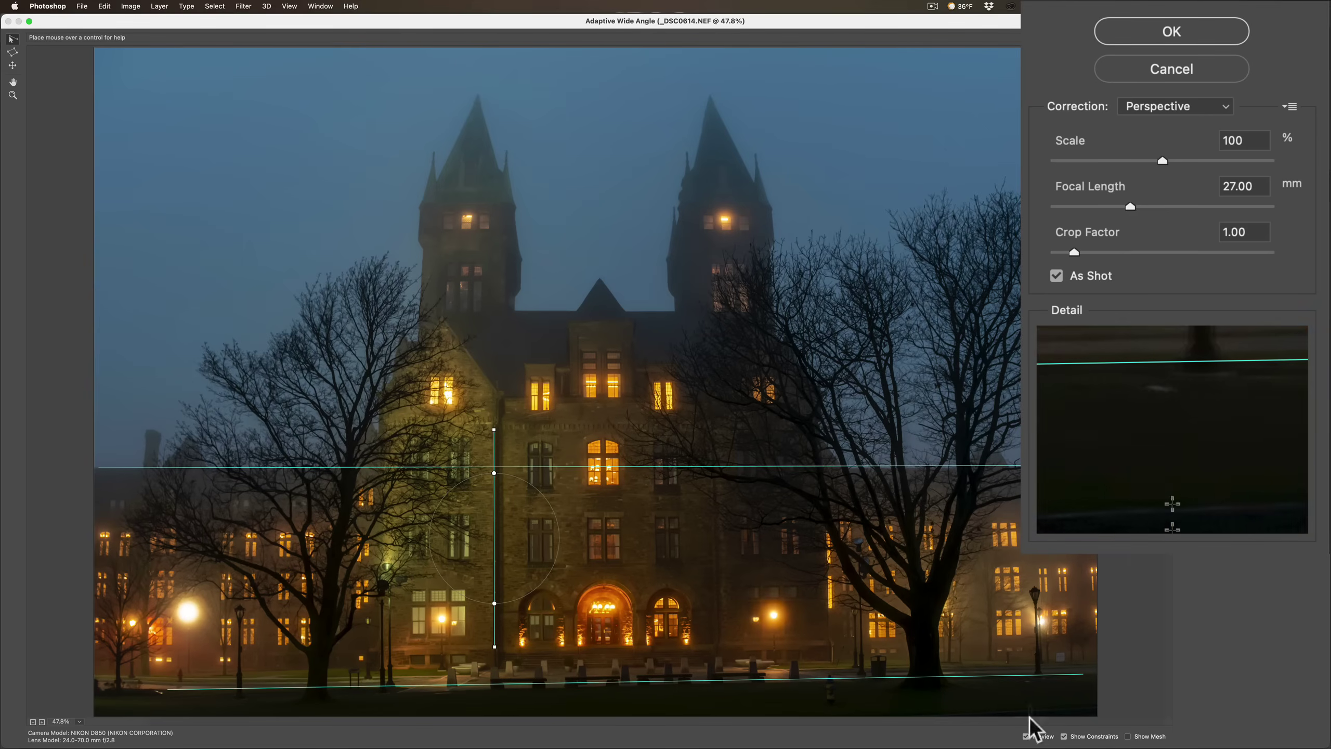
{"action": "left_click", "coordinate": [1026, 737]}
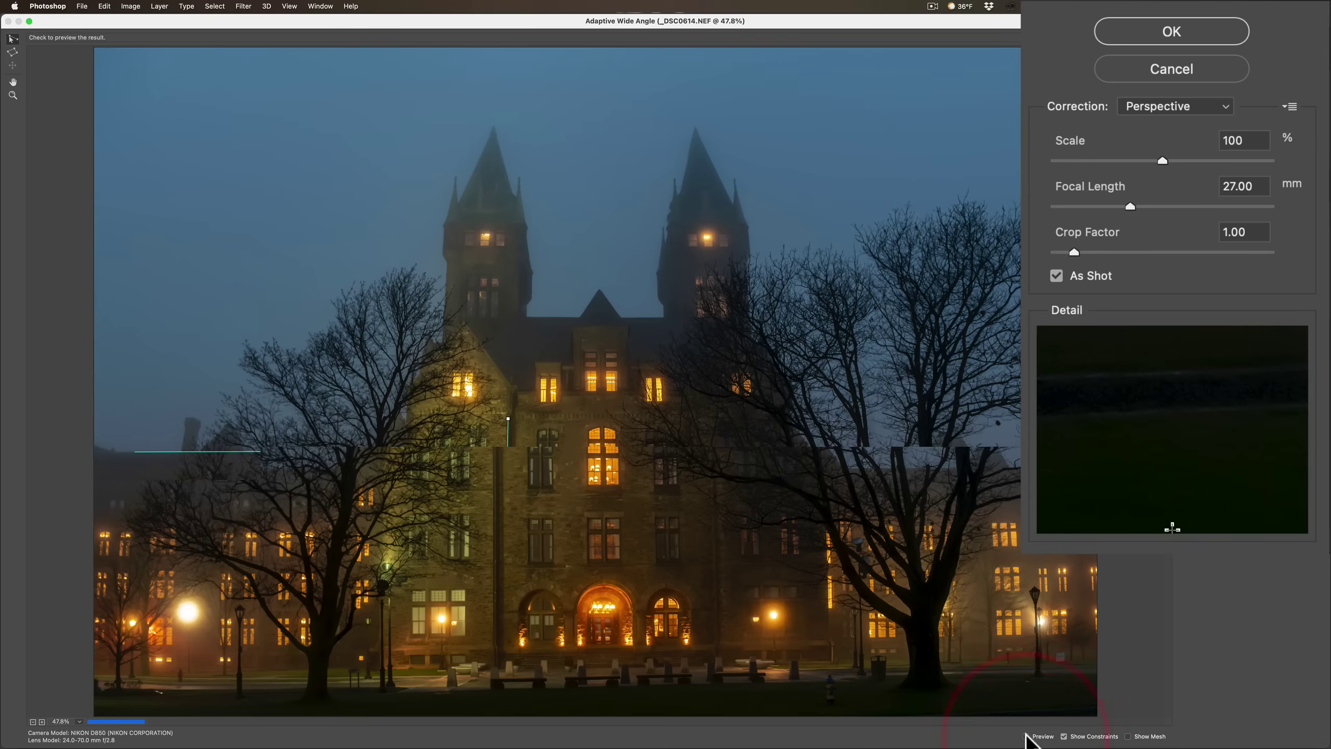
{"action": "left_click", "coordinate": [1026, 736]}
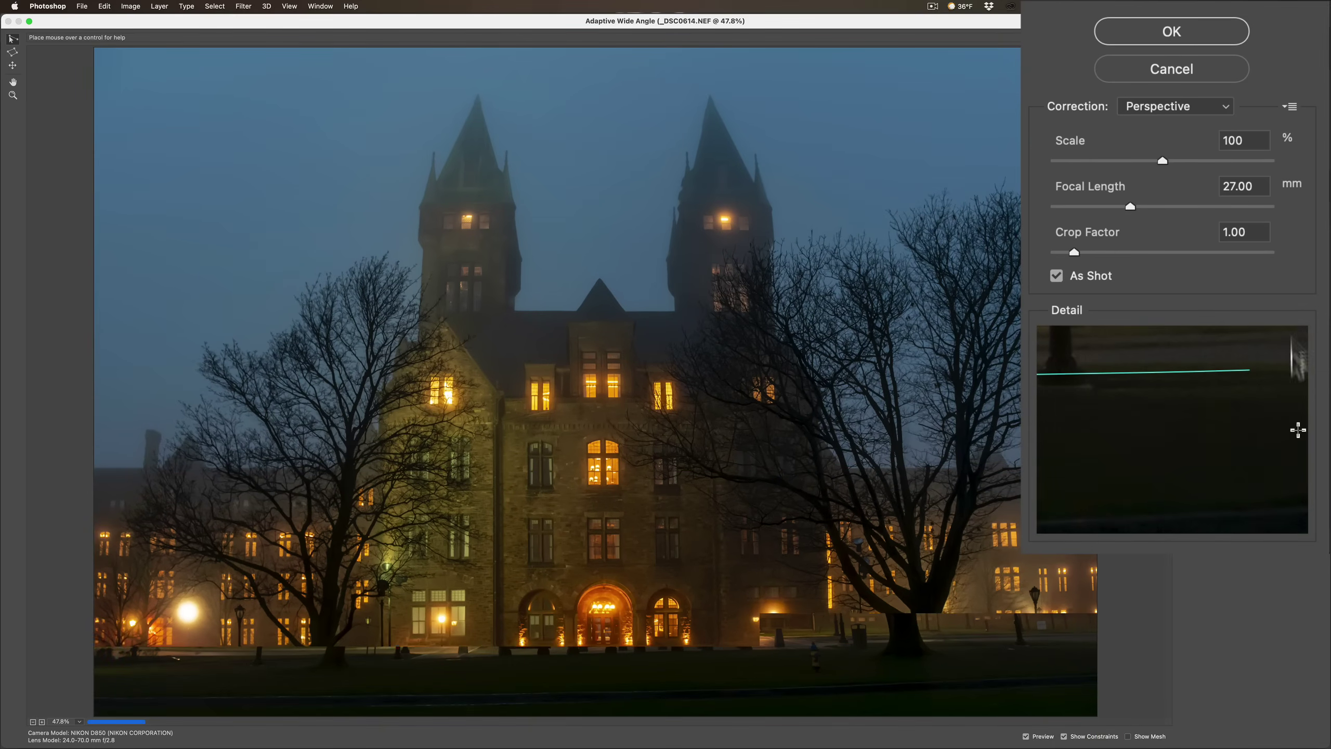
Try to switch the correction model from Perspective to Full Spherical.
{"action": "left_click", "coordinate": [1158, 105]}
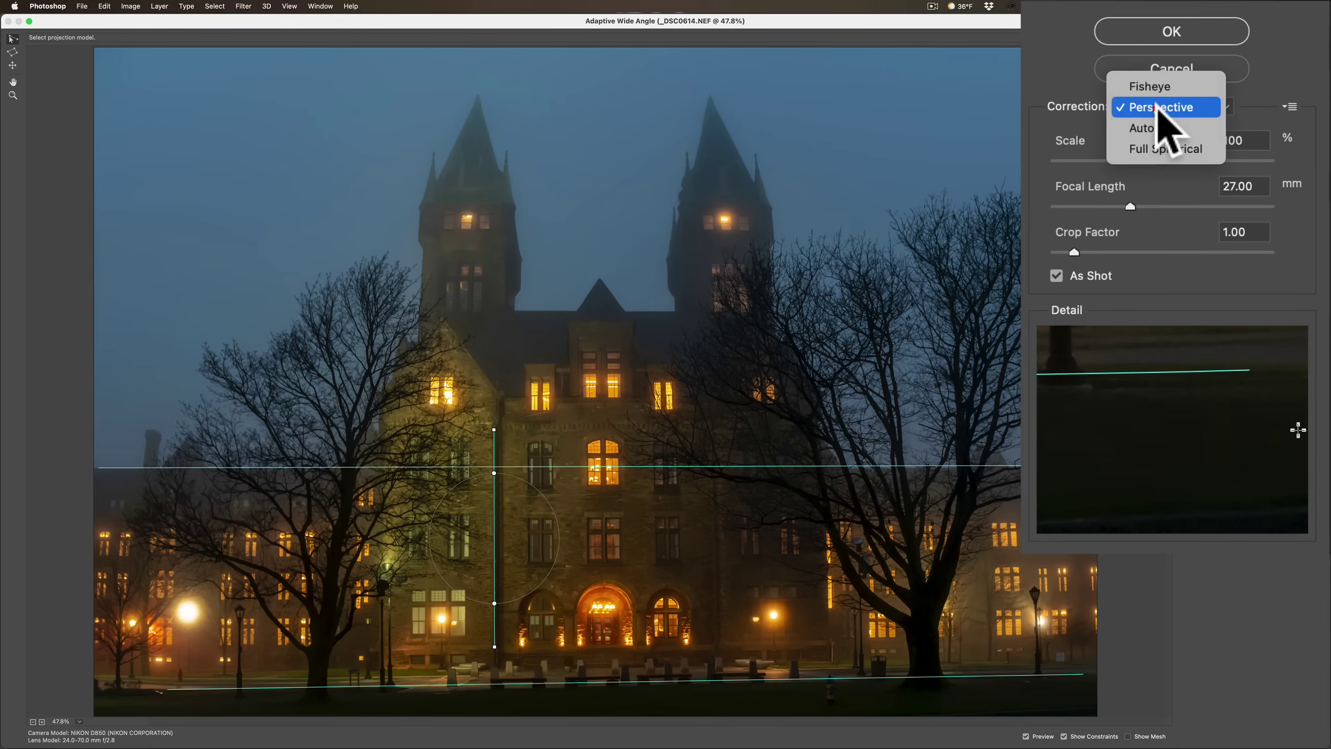
{"action": "left_click", "coordinate": [1183, 148]}
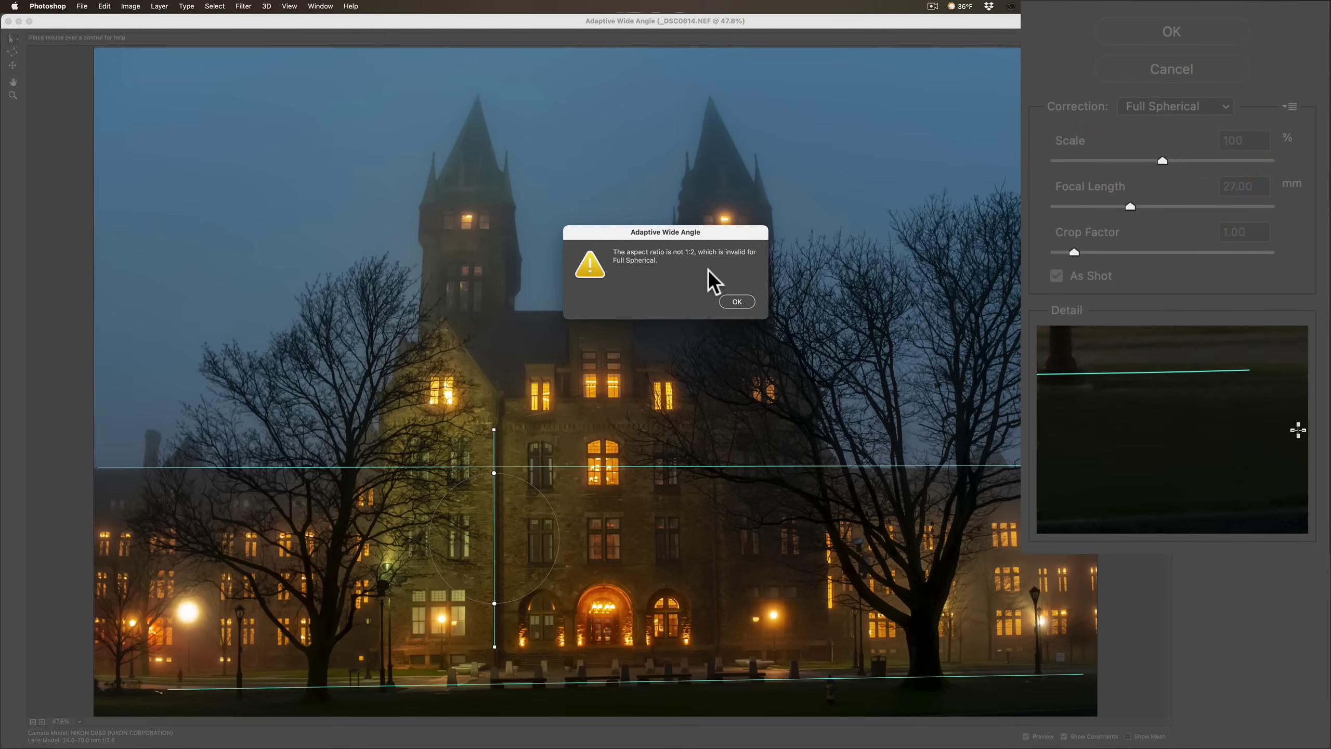
{"action": "left_click", "coordinate": [738, 302]}
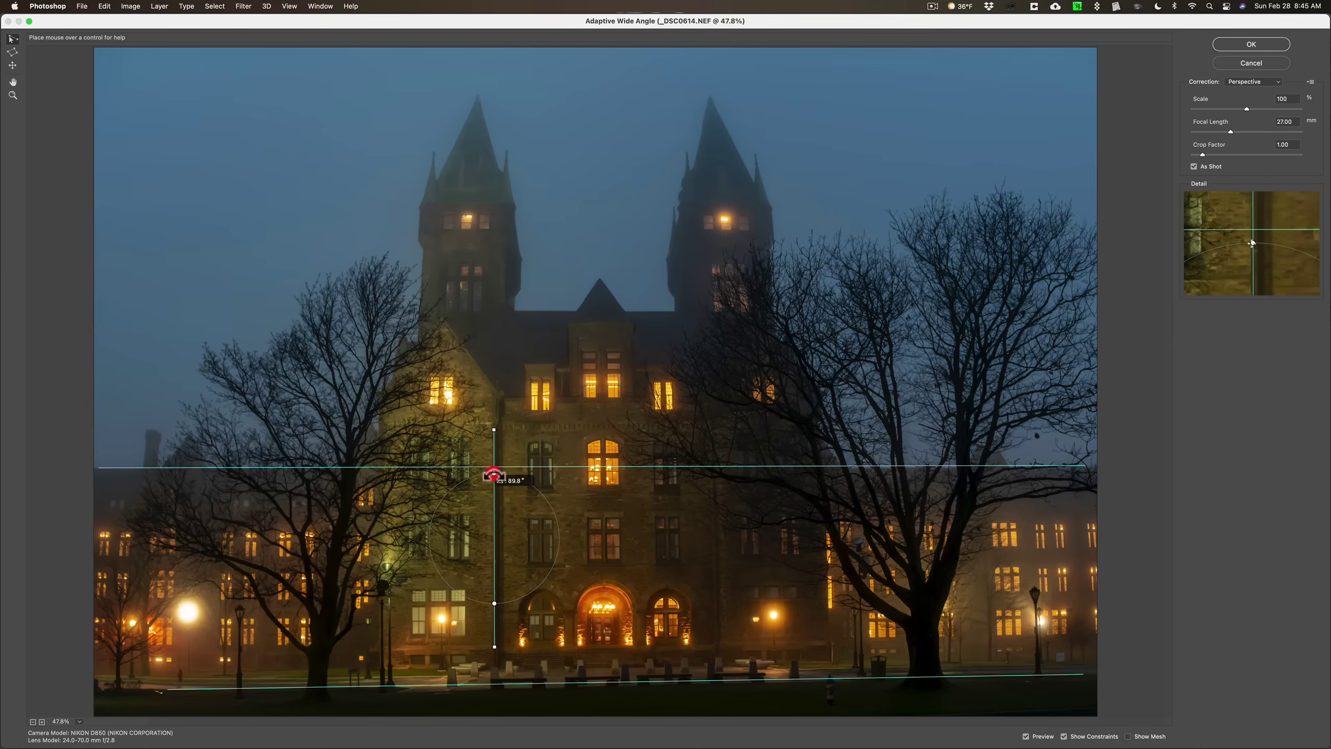
Try rotating the vertical constraint on the wall edge beside the entrance and undo the rotation.
{"action": "left_click_drag", "start_coordinate": [493, 476], "coordinate": [492, 475]}
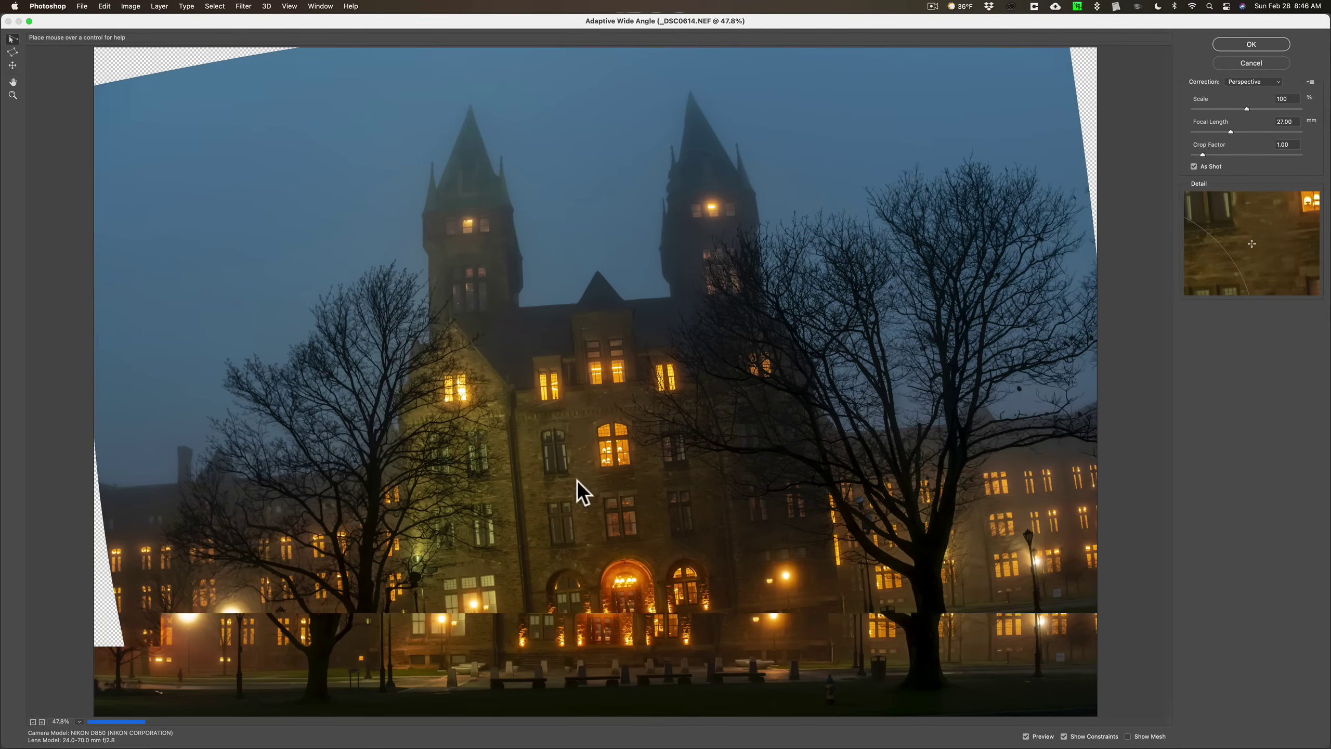
{"action": "key", "text": "super+z"}
{"action": "key", "text": "super+z"}
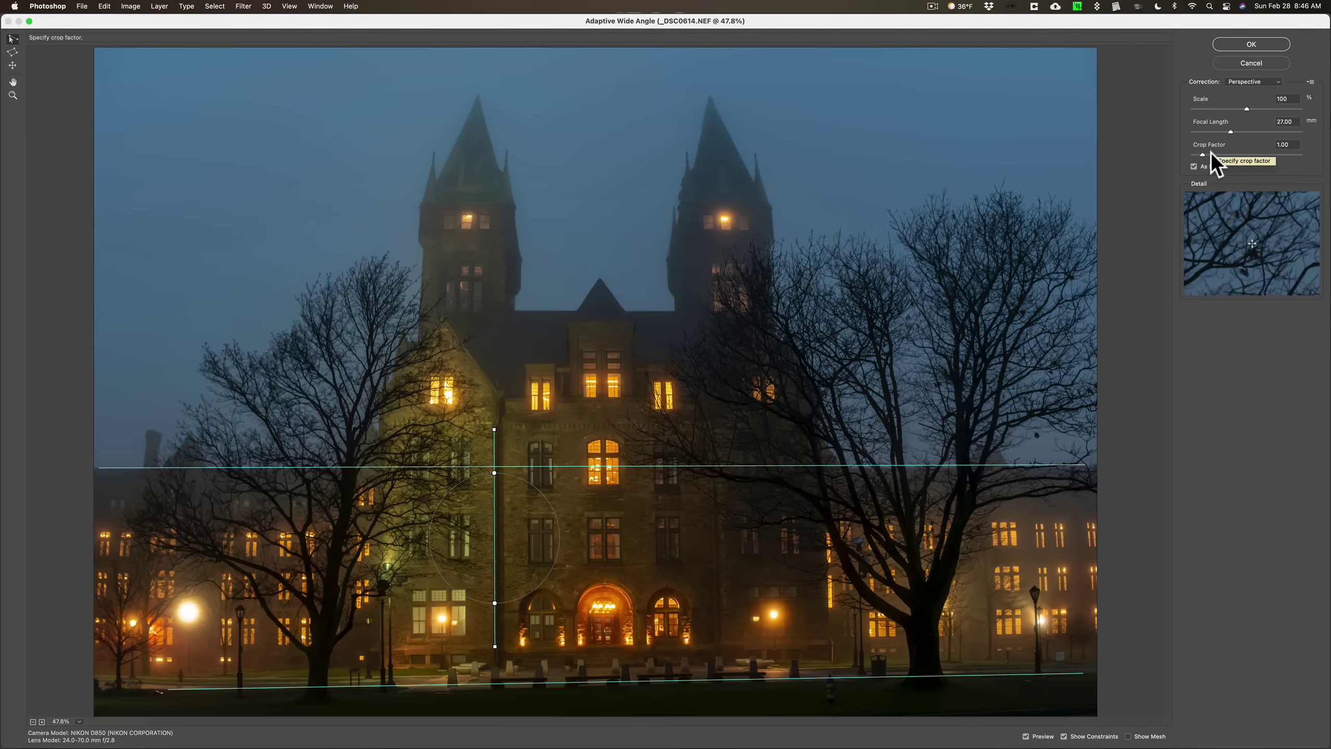
Apply the Adaptive Wide Angle correction to Layer 1 and compare it with the original Background layer by isolating each layer's visibility.
{"action": "left_click", "coordinate": [1252, 44]}
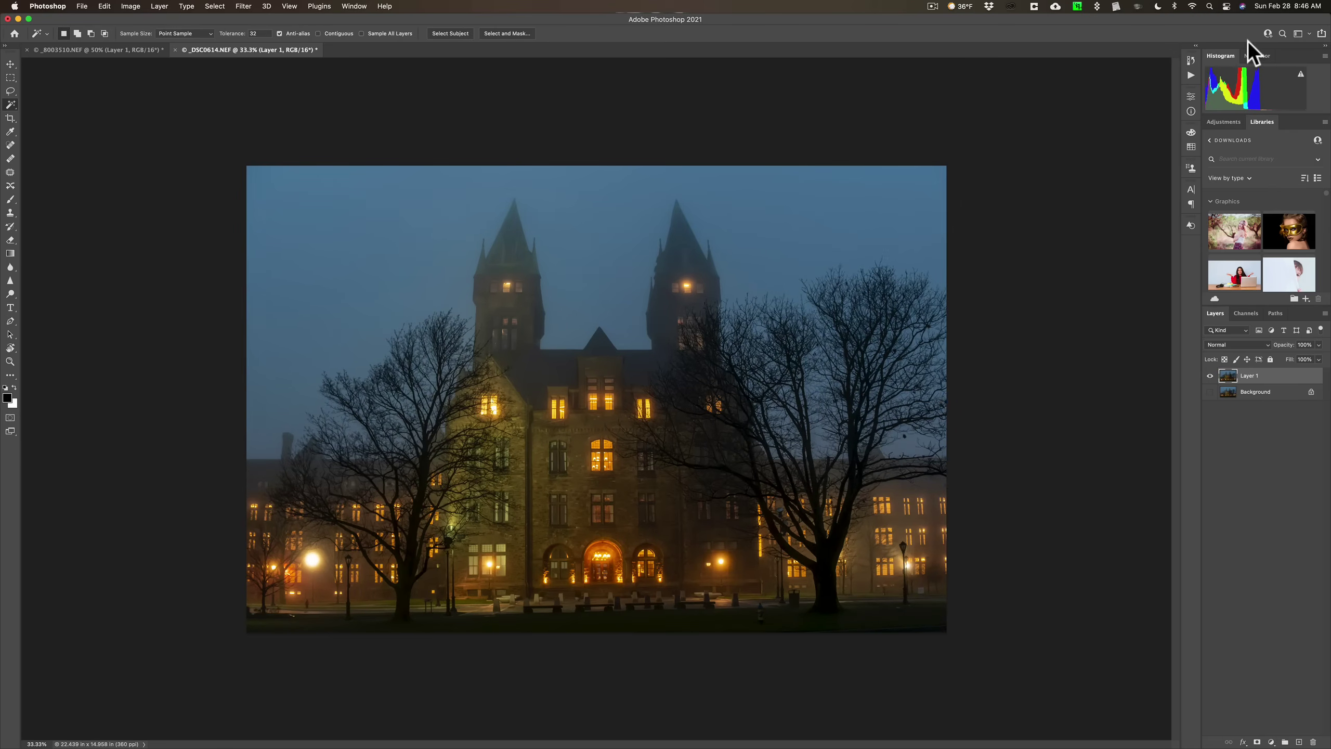
{"action": "left_click", "coordinate": [1210, 392], "text": "alt"}
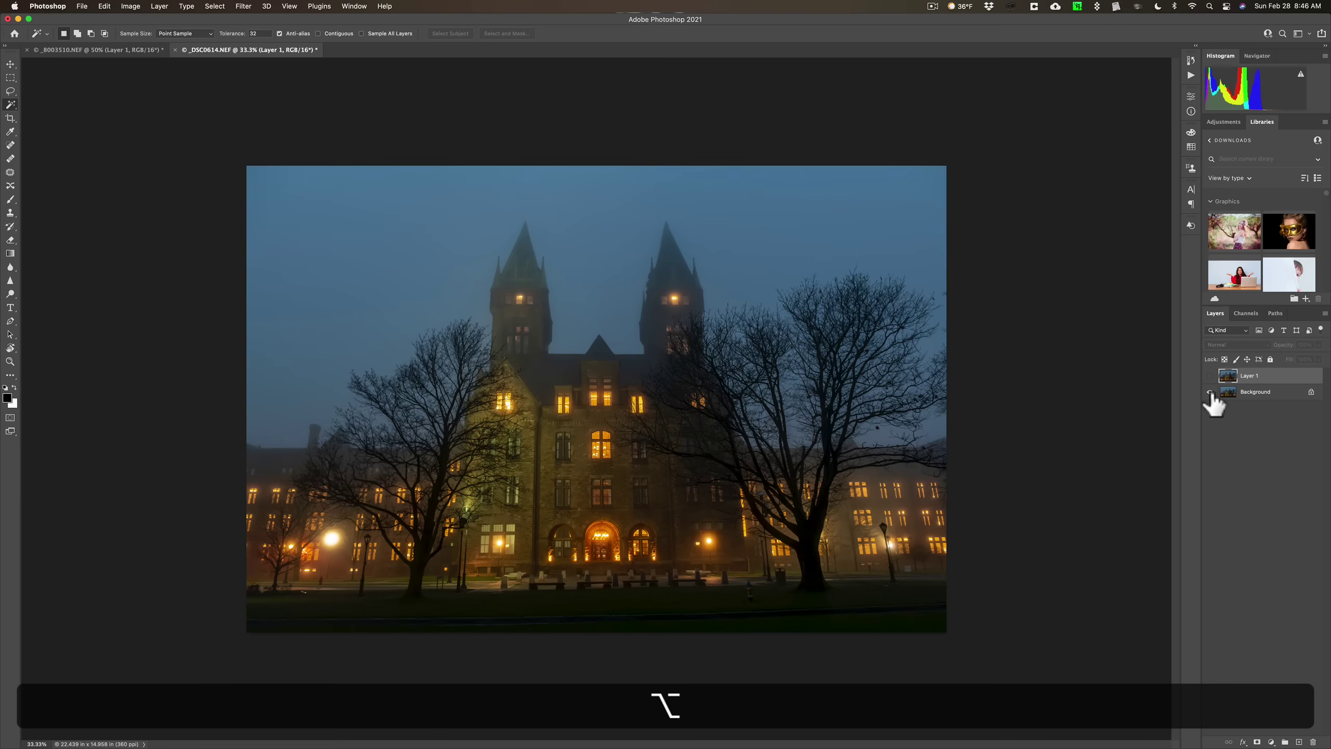
{"action": "left_click", "coordinate": [1209, 375], "text": "alt"}
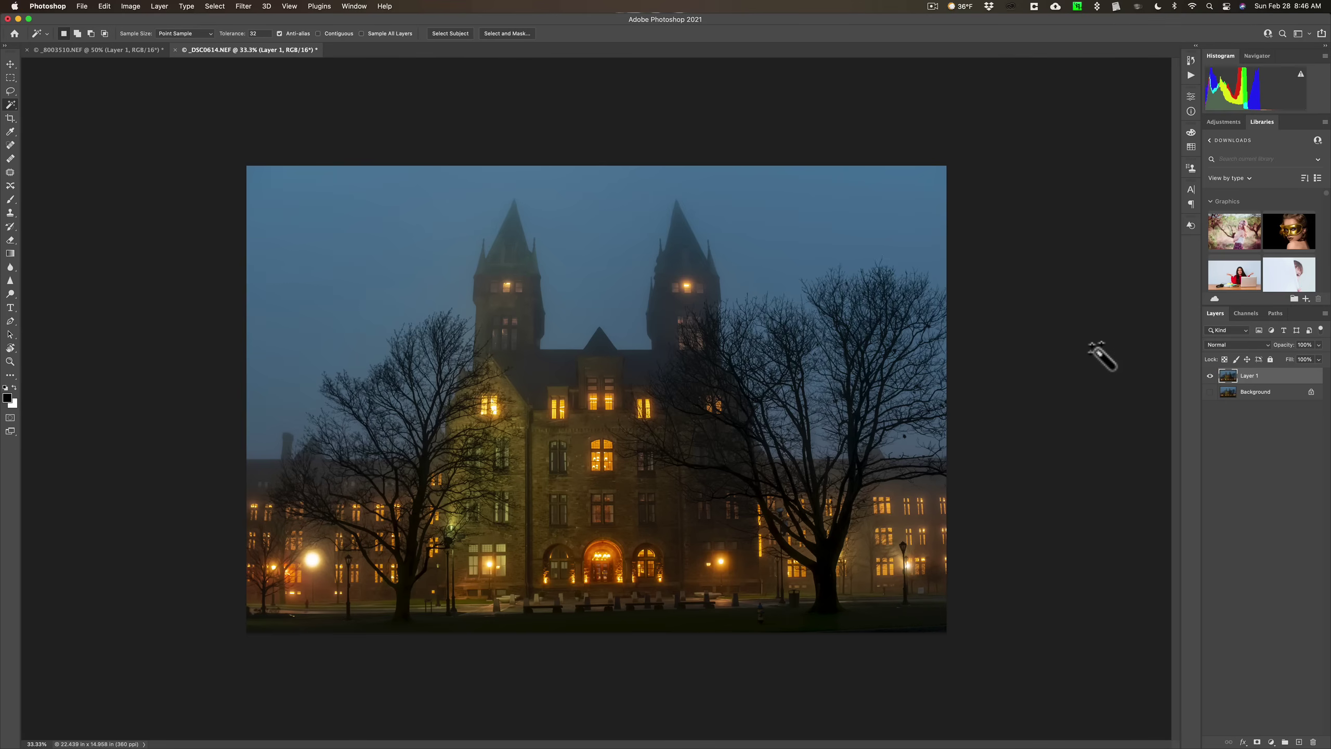
Switch back to the open lakeside photo with the willow tree and lawn chairs.
{"action": "left_click", "coordinate": [113, 53]}
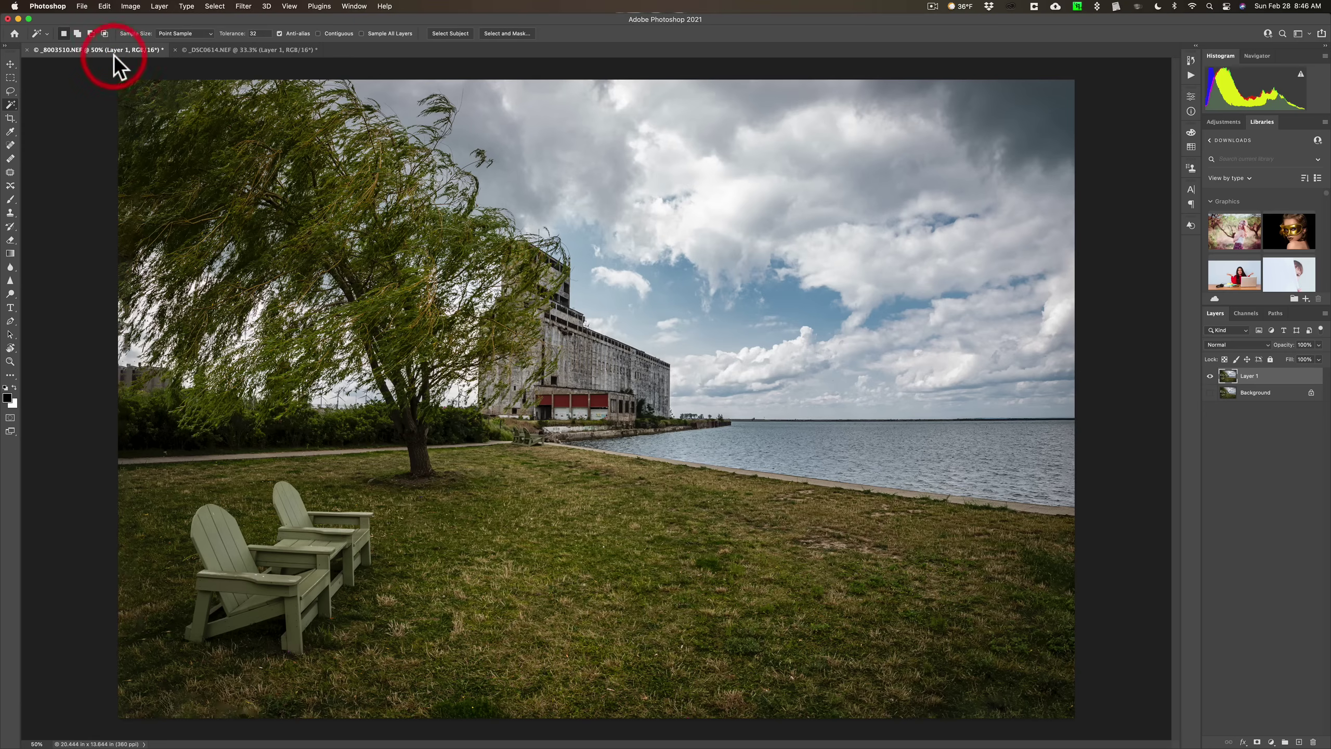